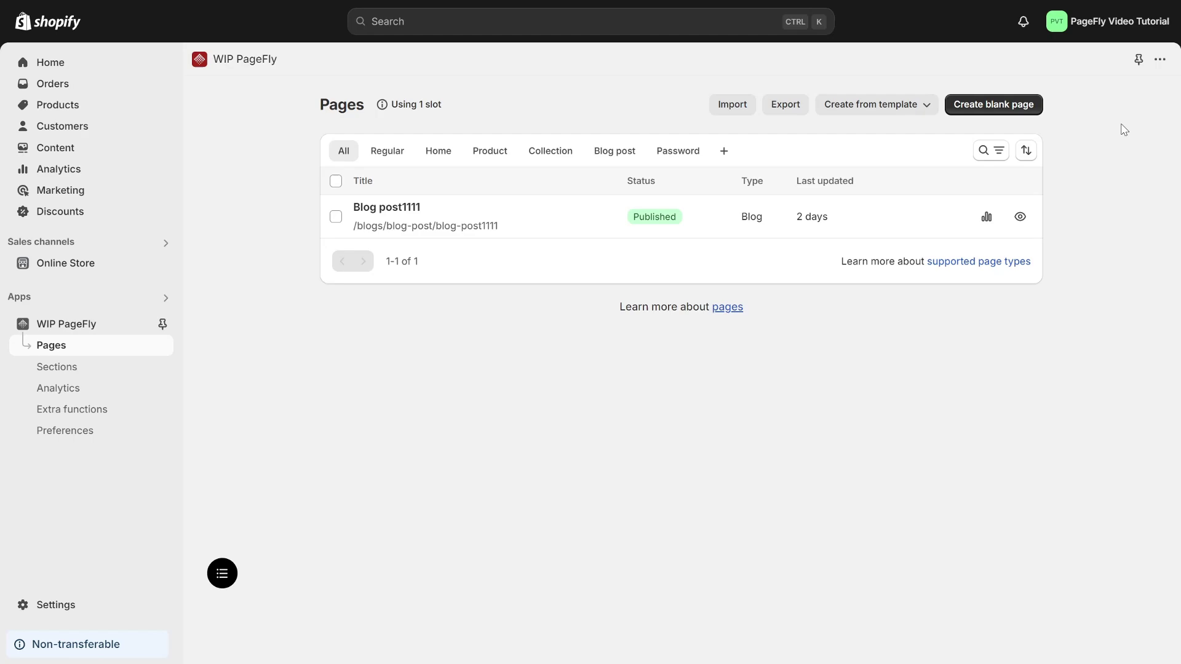
Browse the Blog post templates and load a travel-themed template as the BLOG POST page
click(1007, 109)
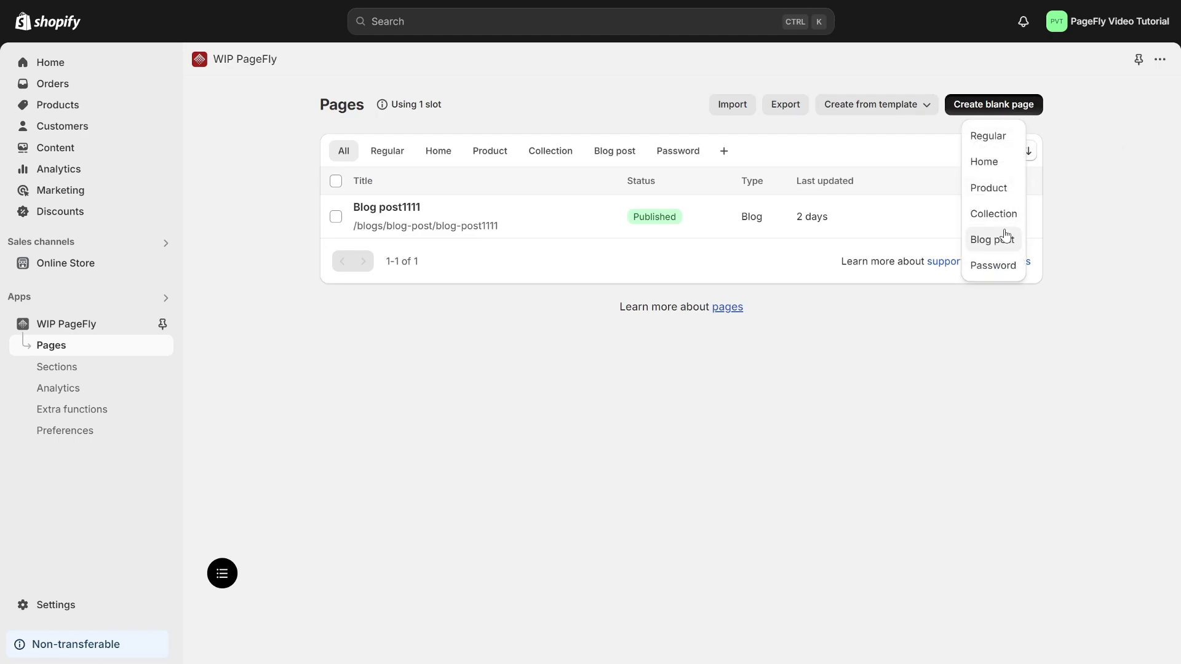
click(1068, 214)
click(859, 106)
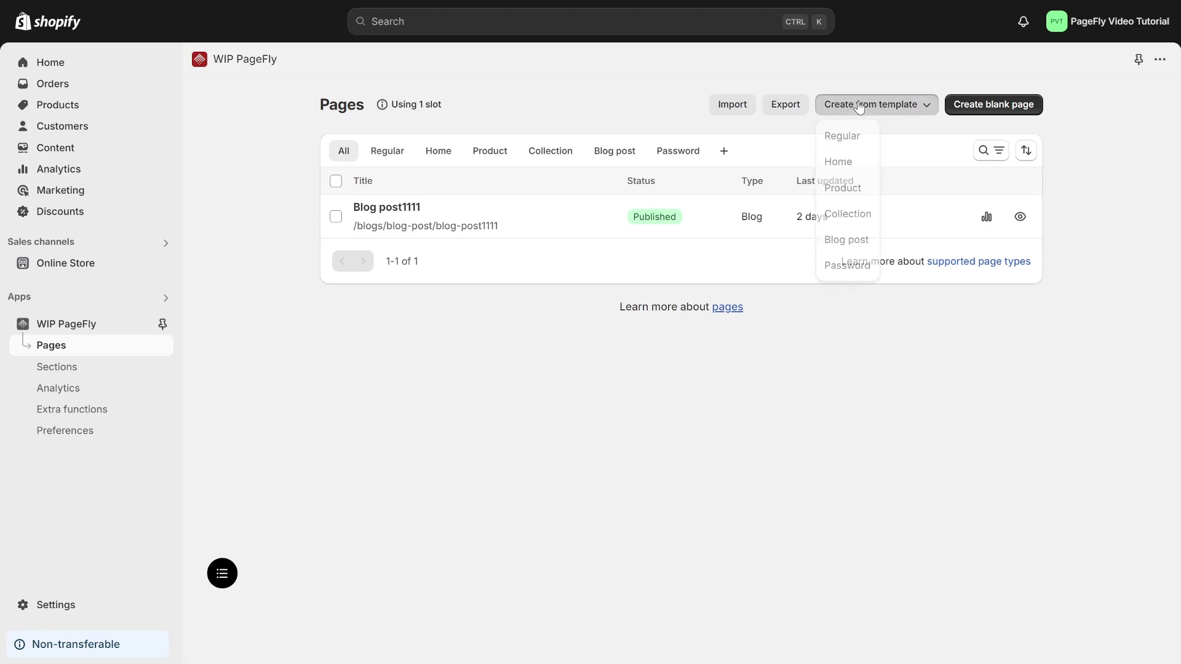
click(846, 240)
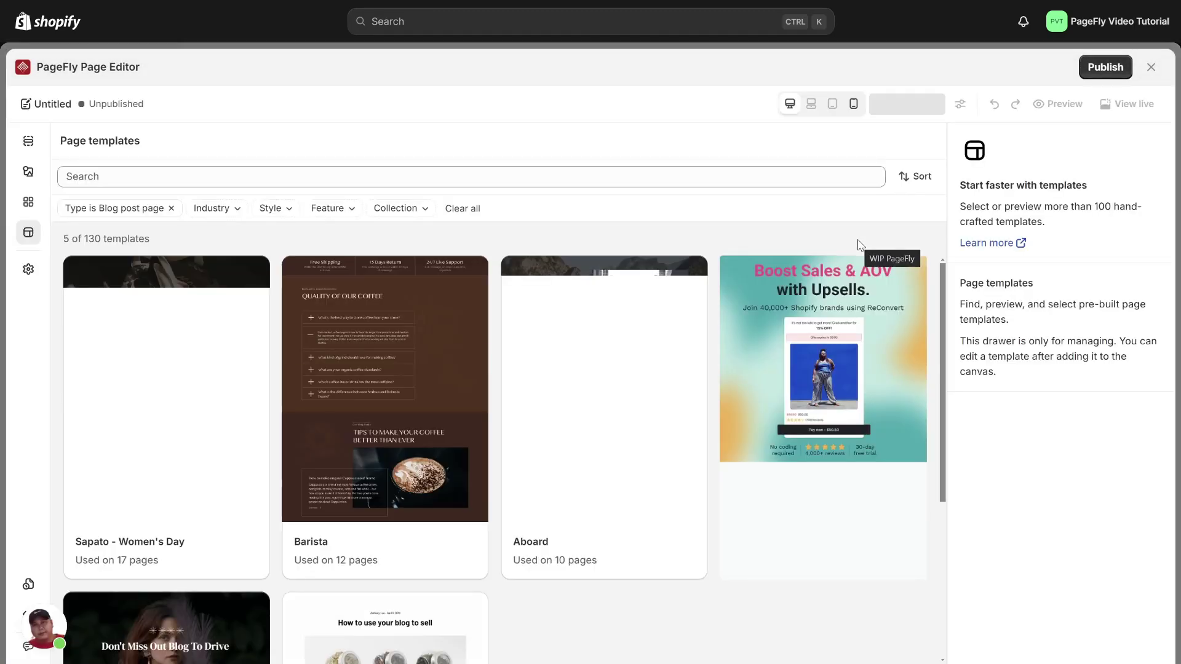
scroll(648, 437, down, 4)
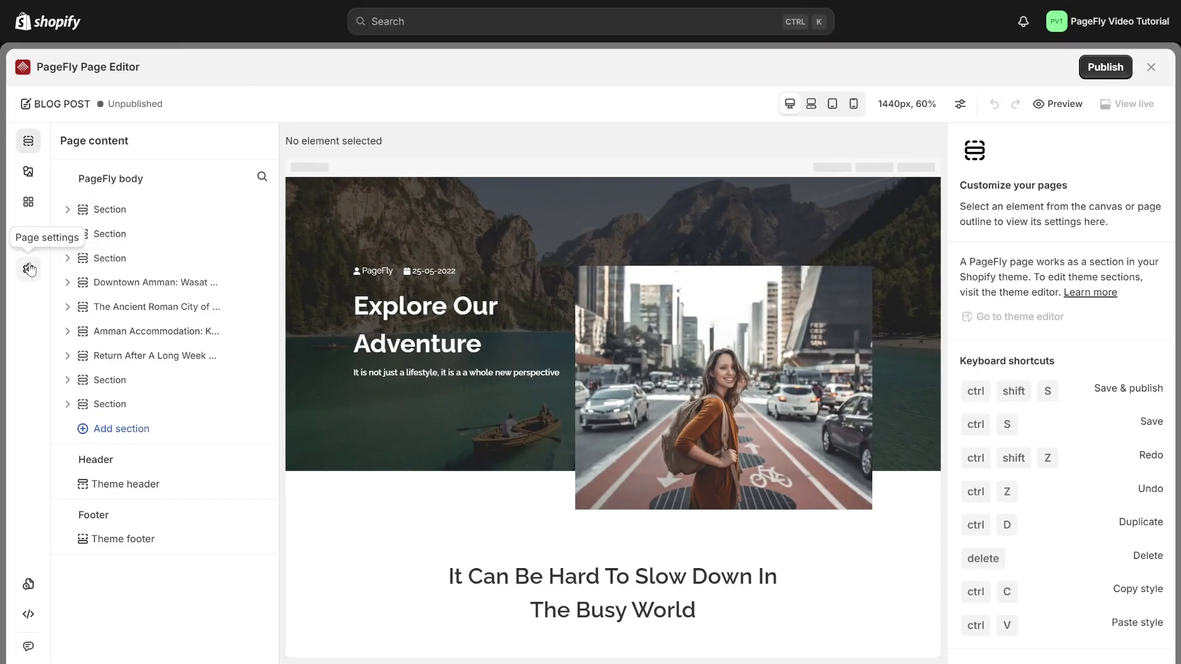
In Page settings, tick Show blog post info under Theme's sections
click(28, 269)
scroll(100, 332, down, 3)
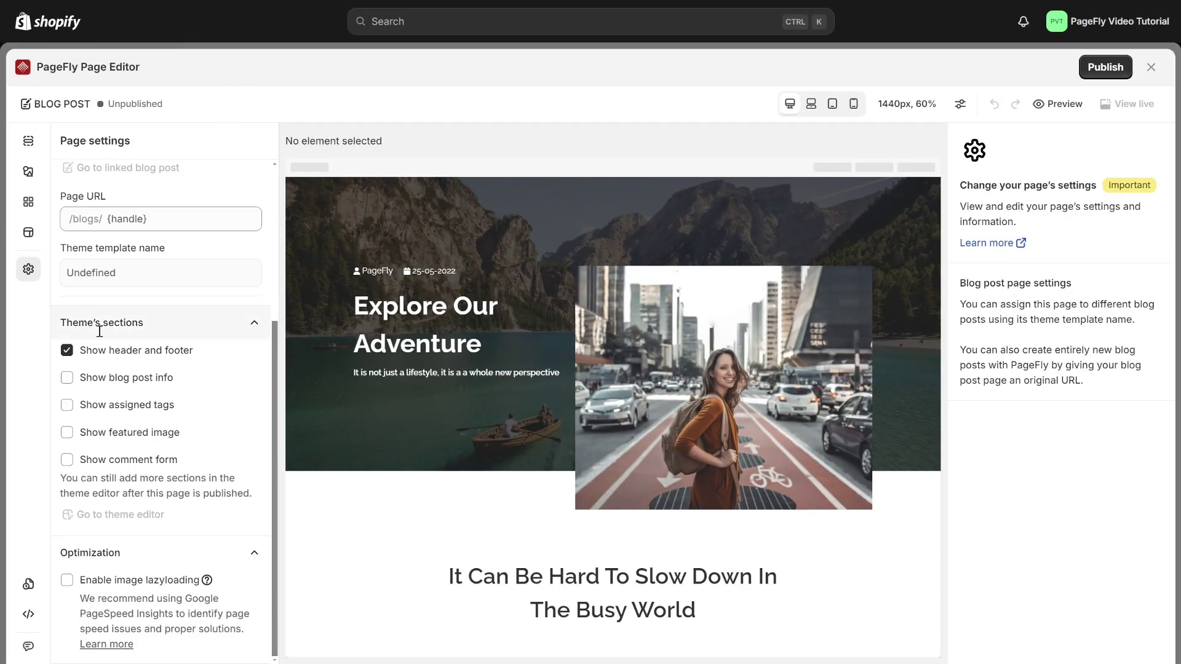
click(90, 380)
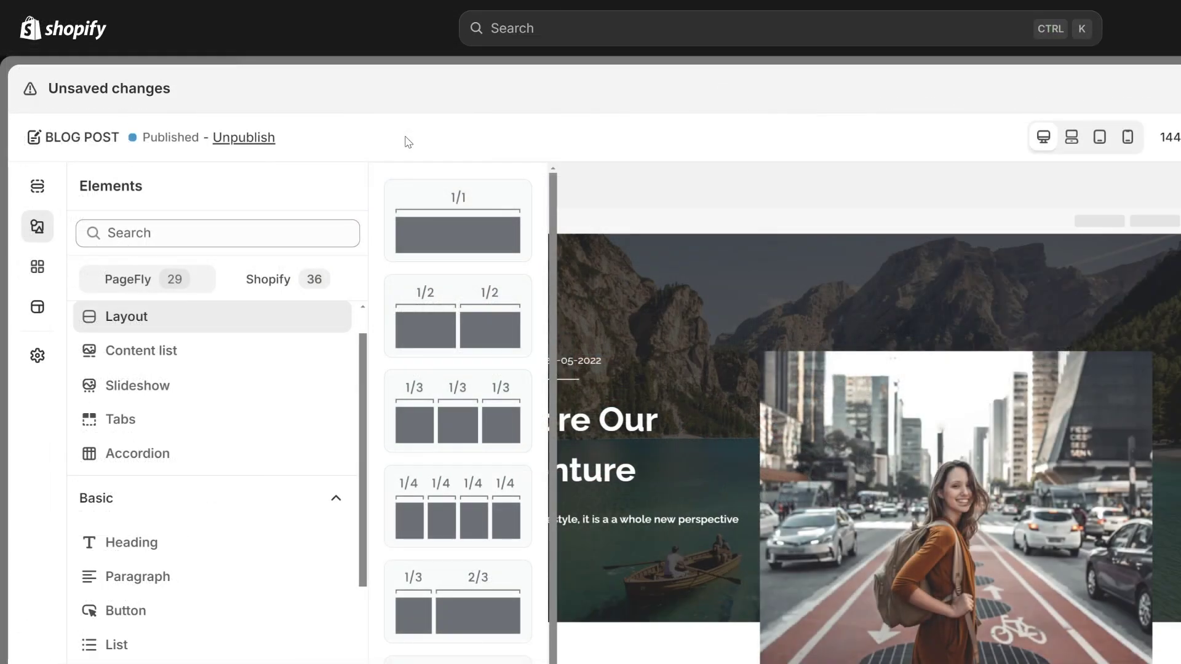
click(206, 219)
scroll(264, 466, down, 10)
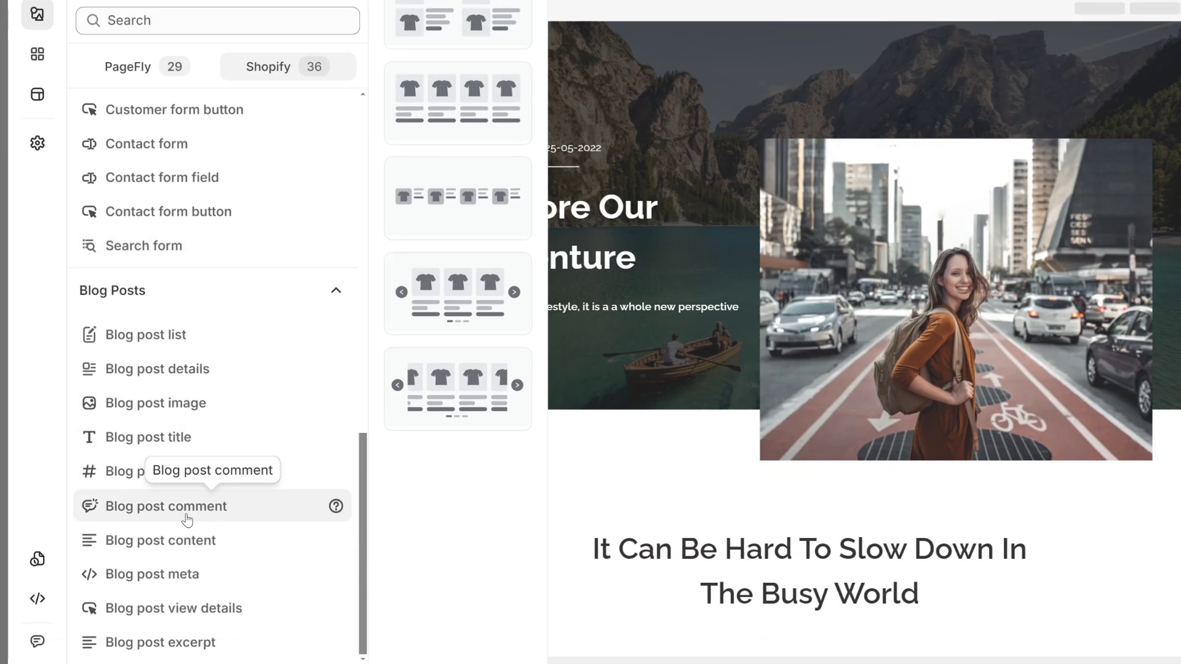
click(37, 142)
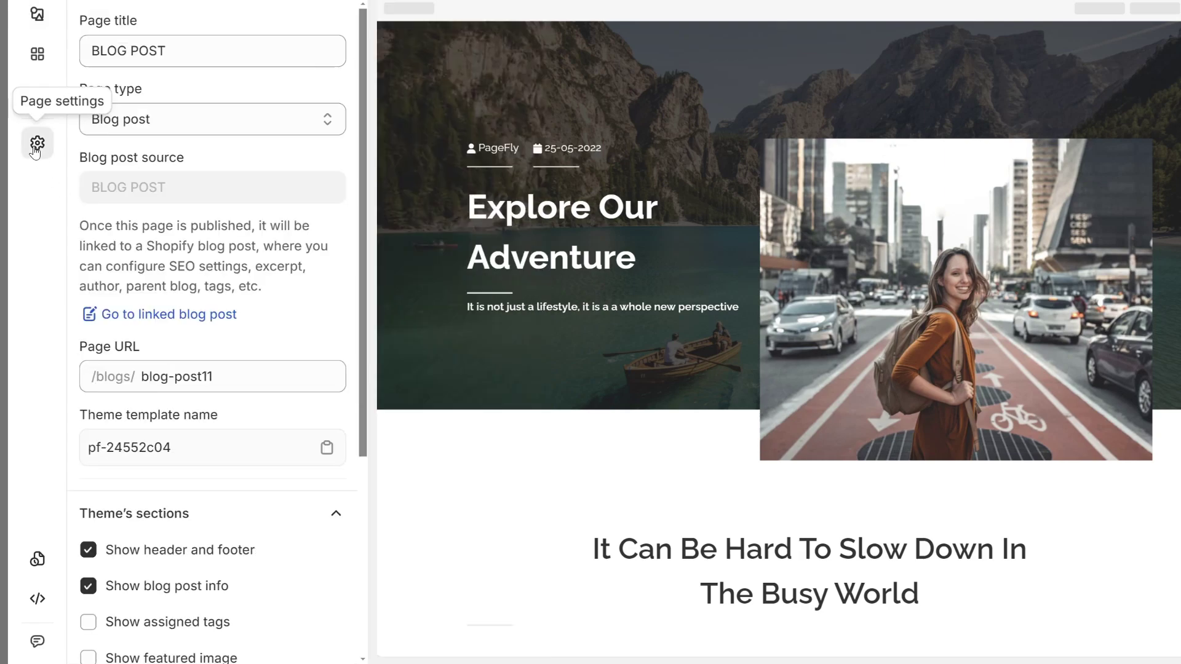
scroll(242, 475, down, 3)
scroll(241, 475, down, 1)
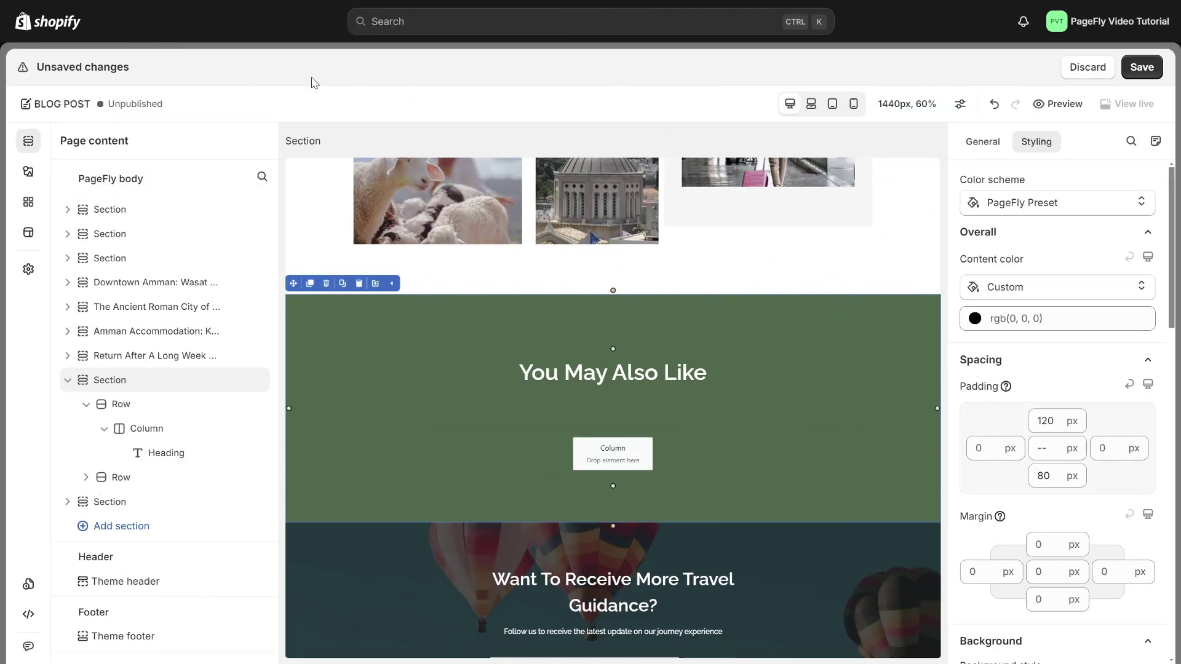
Filter the Shopify elements list by 'blog' to list the Blog Posts elements
click(28, 171)
click(203, 211)
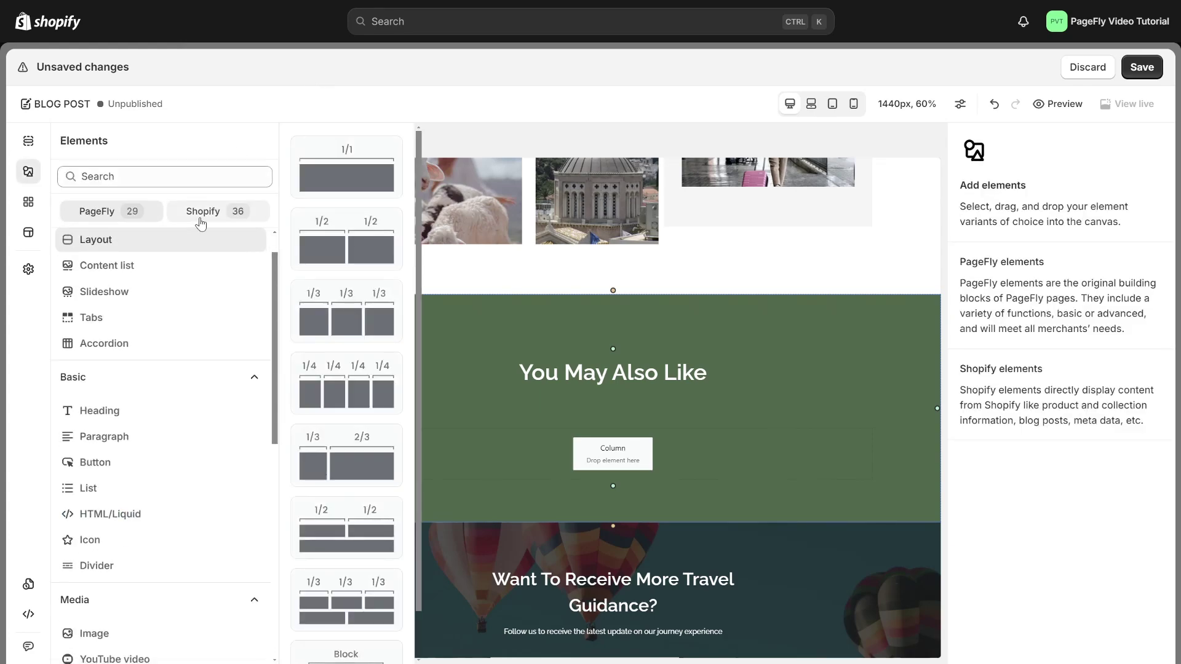
scroll(183, 509, down, 3)
scroll(183, 508, down, 6)
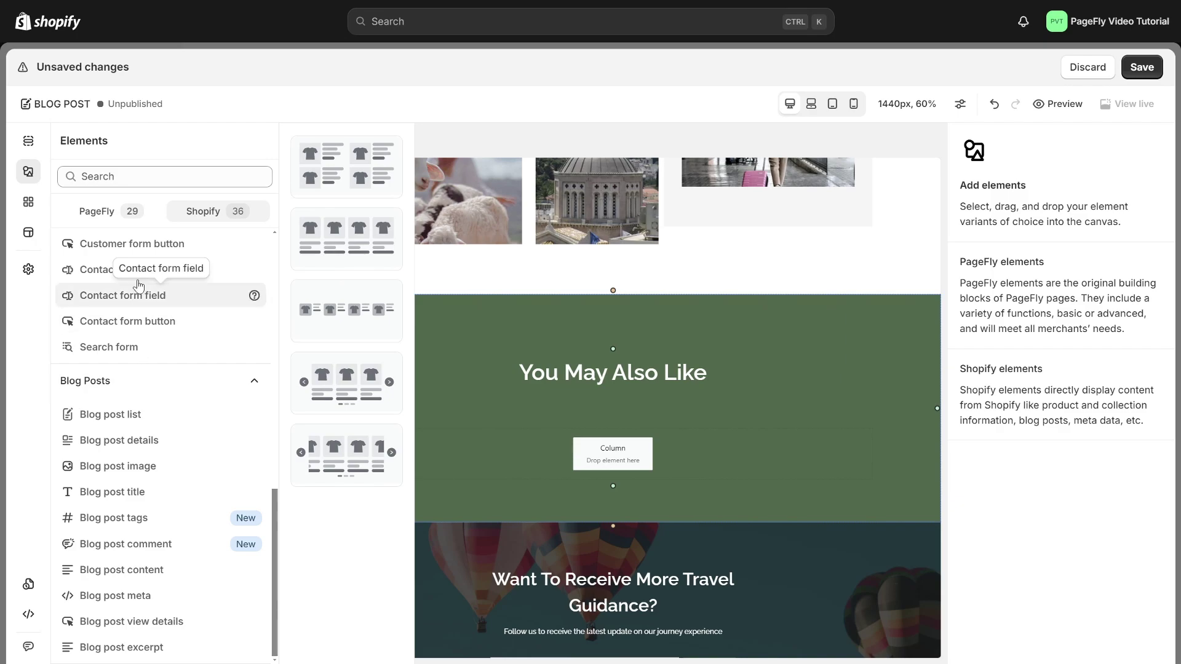
click(125, 177)
text(blog)
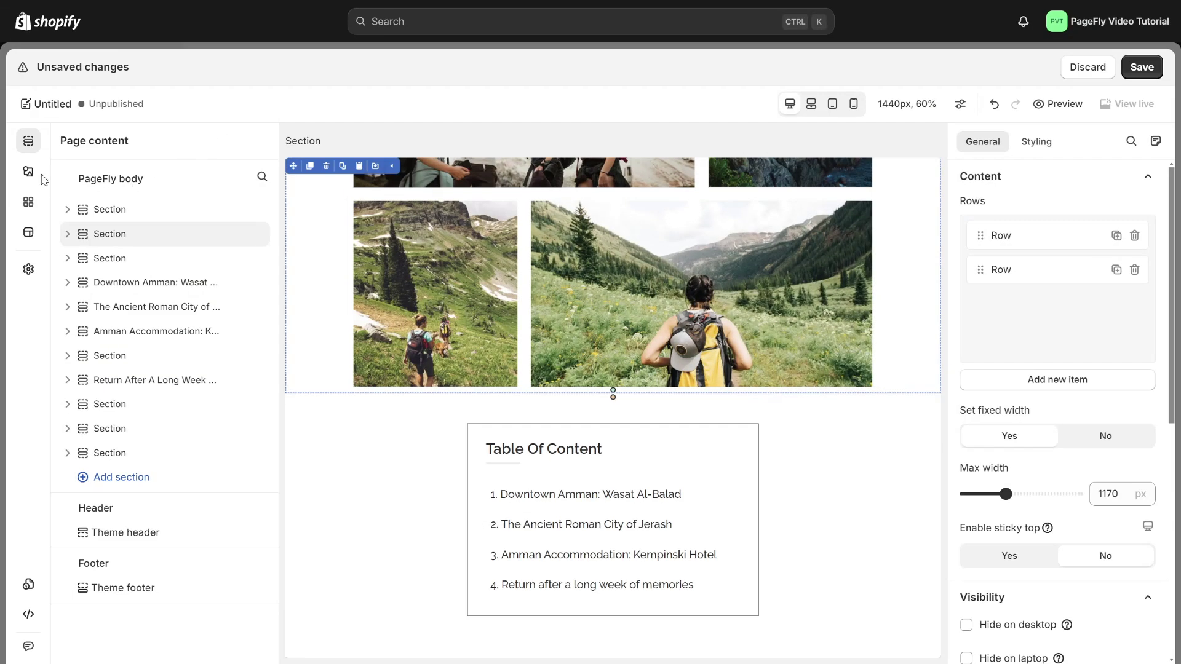
Drag a Blog post details element onto the page just above the Table Of Content box
click(27, 171)
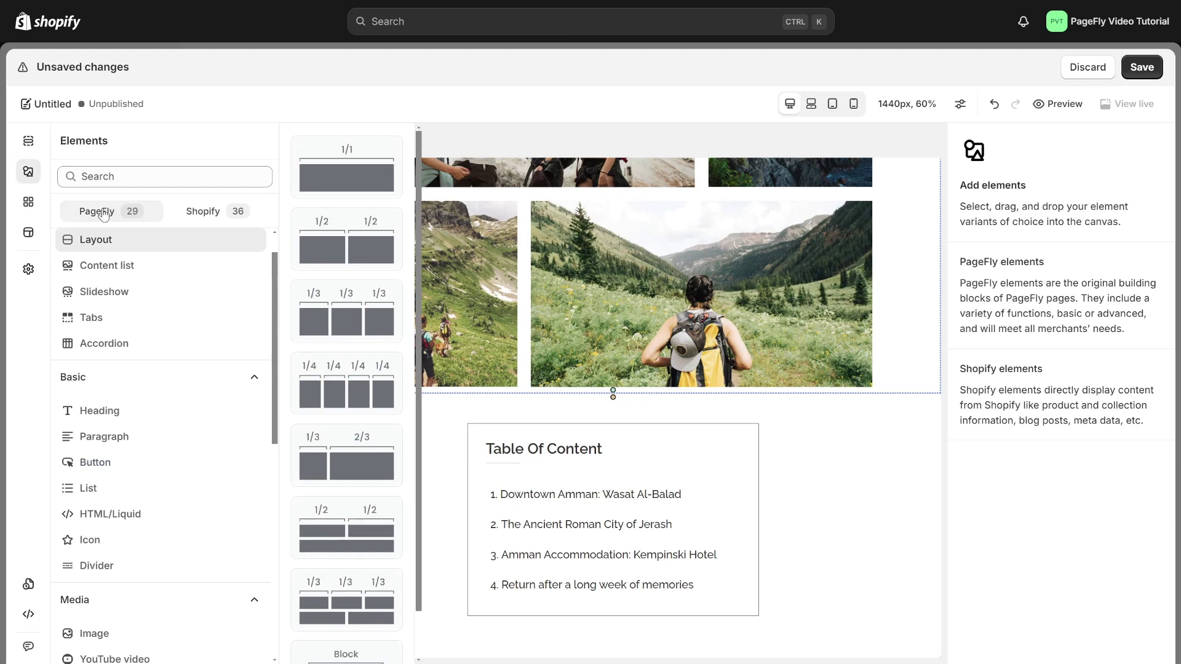
click(203, 211)
scroll(208, 328, down, 10)
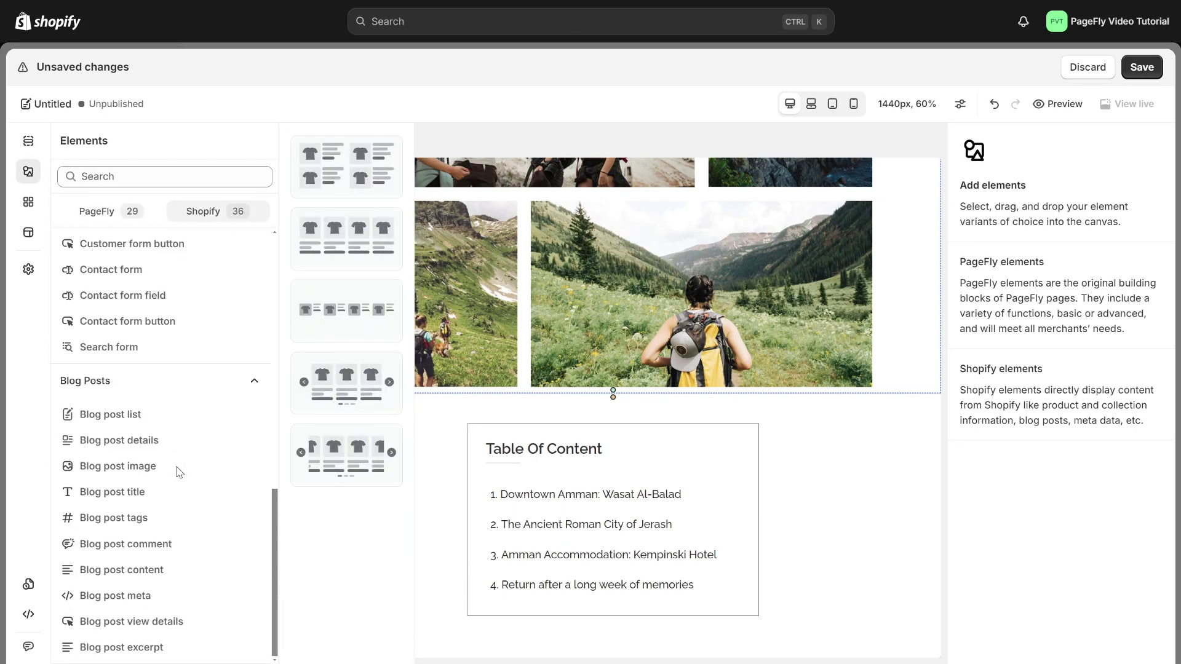
mouse_move(128, 445)
drag(346, 166, 717, 403)
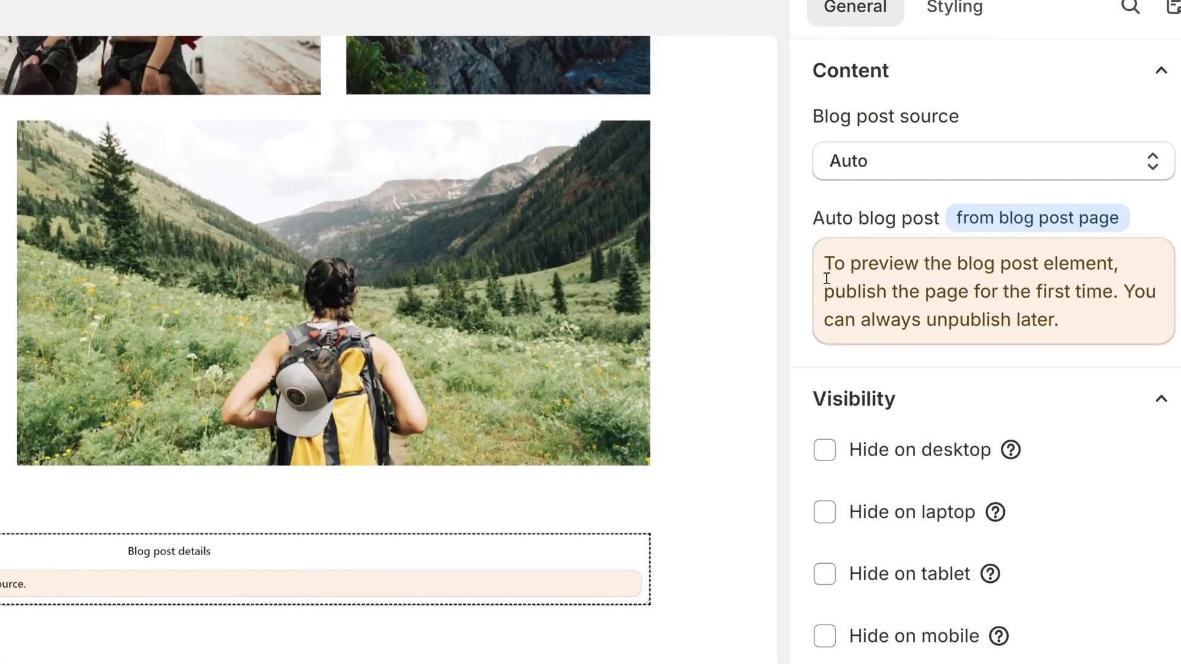
drag(826, 278, 1125, 292)
click(1125, 326)
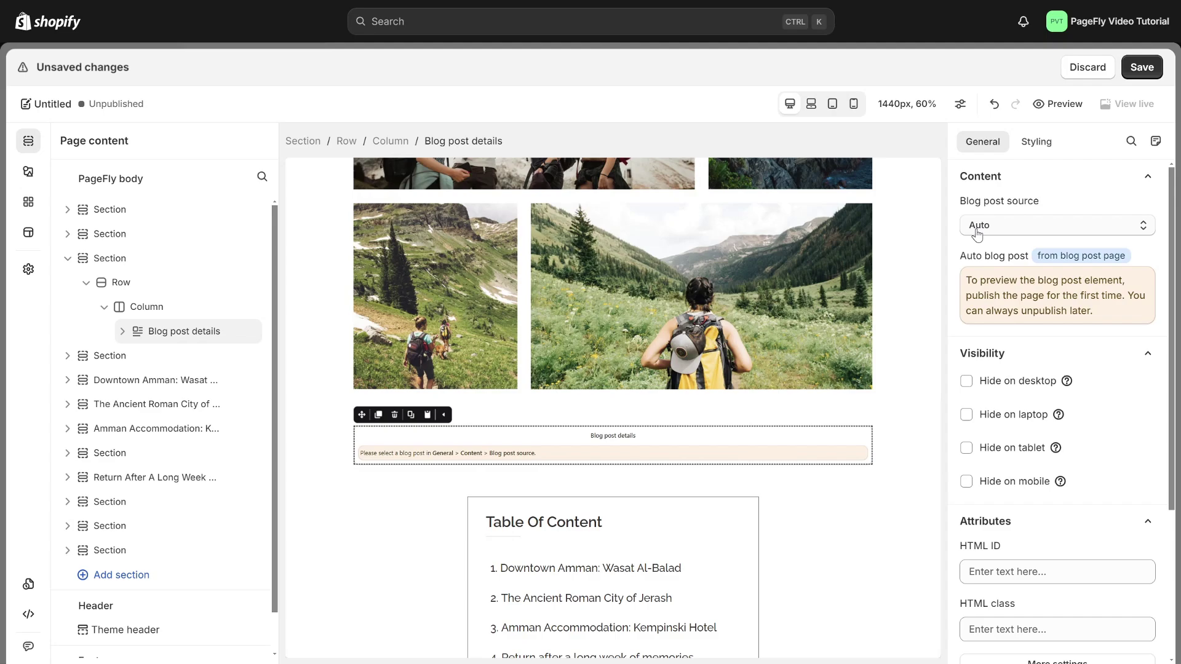
Set the Blog post details source to the custom post 'It Can Be Hard To Slow Down In The Busy World'
click(979, 232)
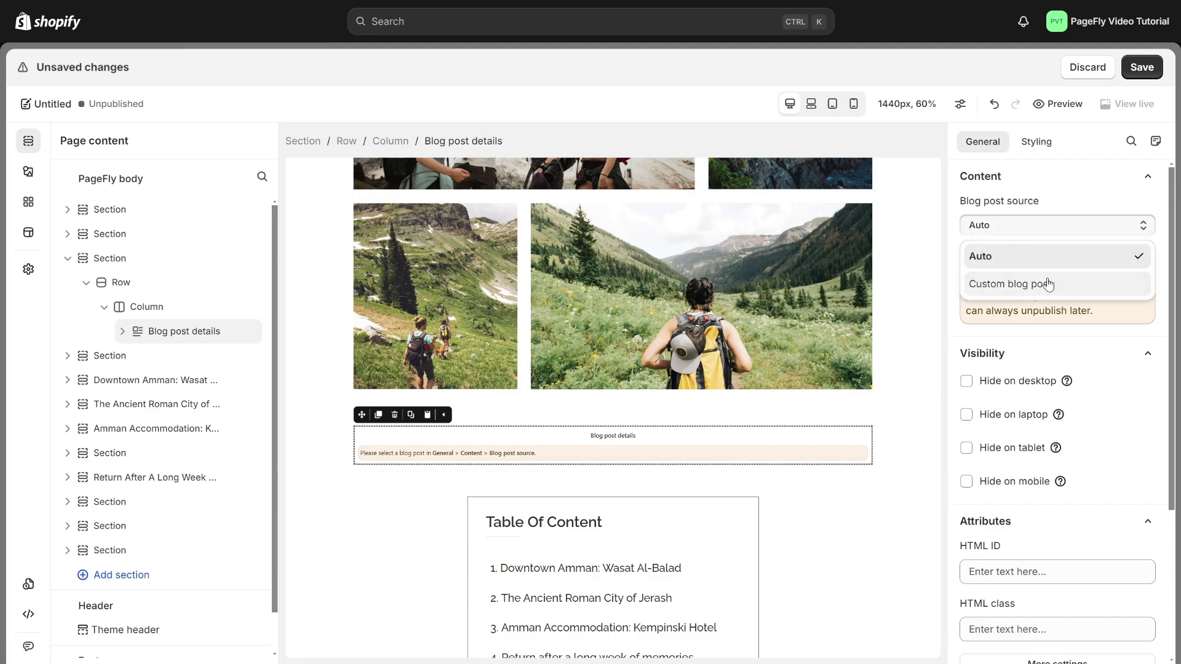
click(1047, 282)
click(1010, 284)
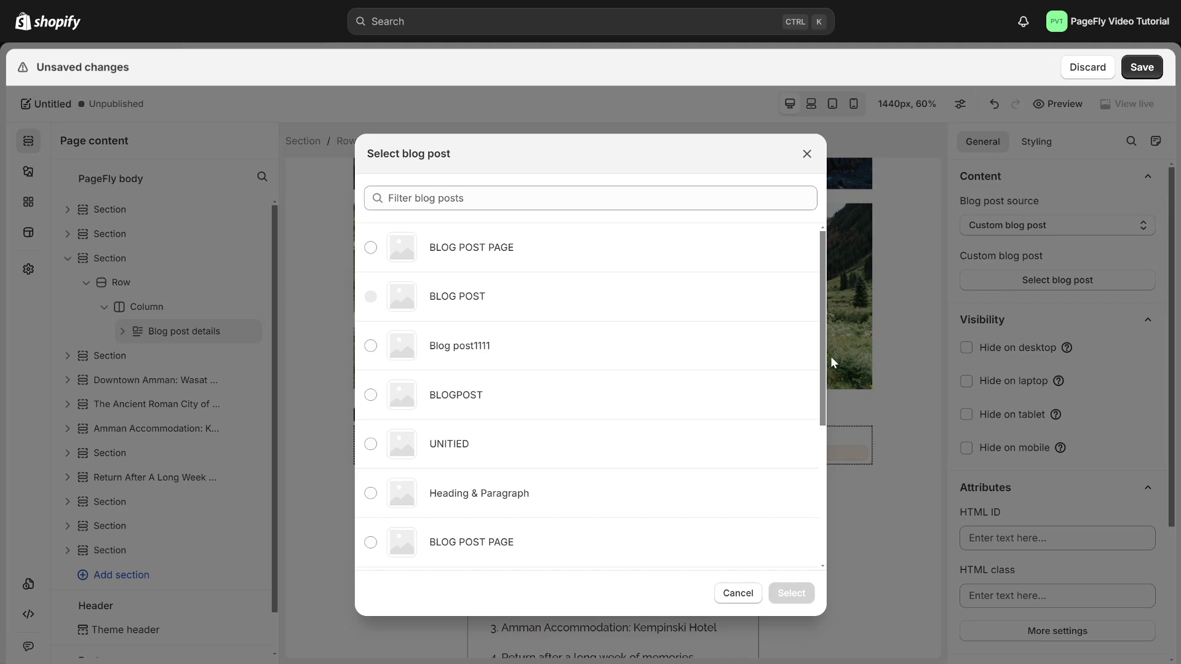
scroll(622, 337, down, 3)
click(664, 541)
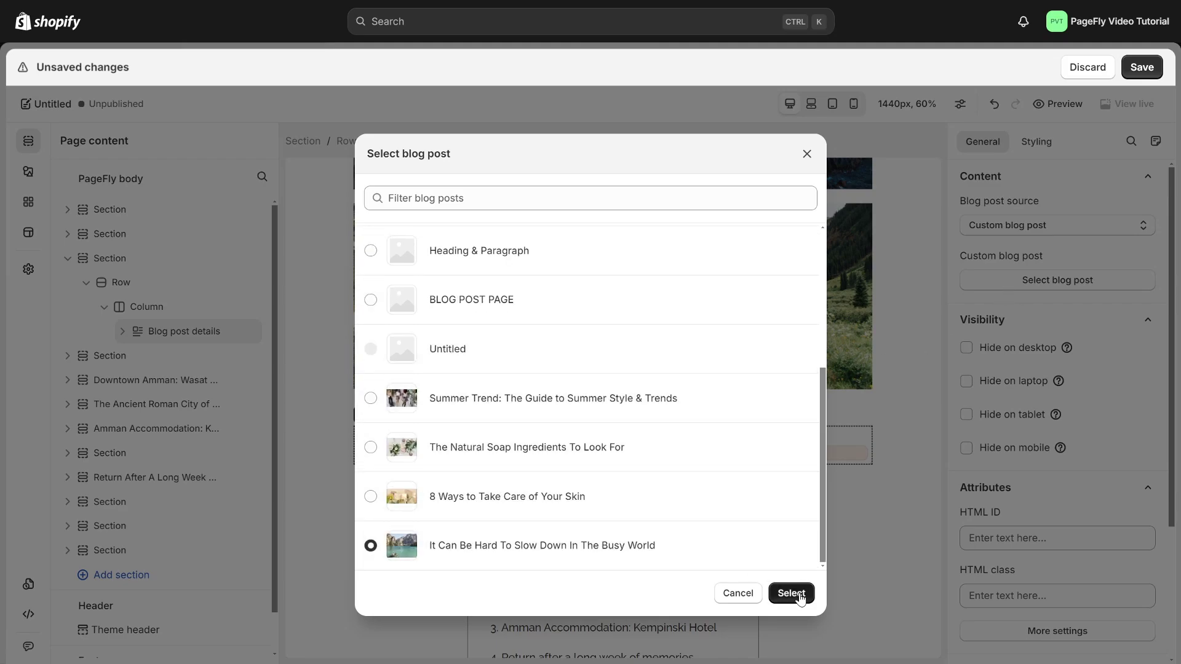
click(792, 593)
scroll(855, 523, down, 3)
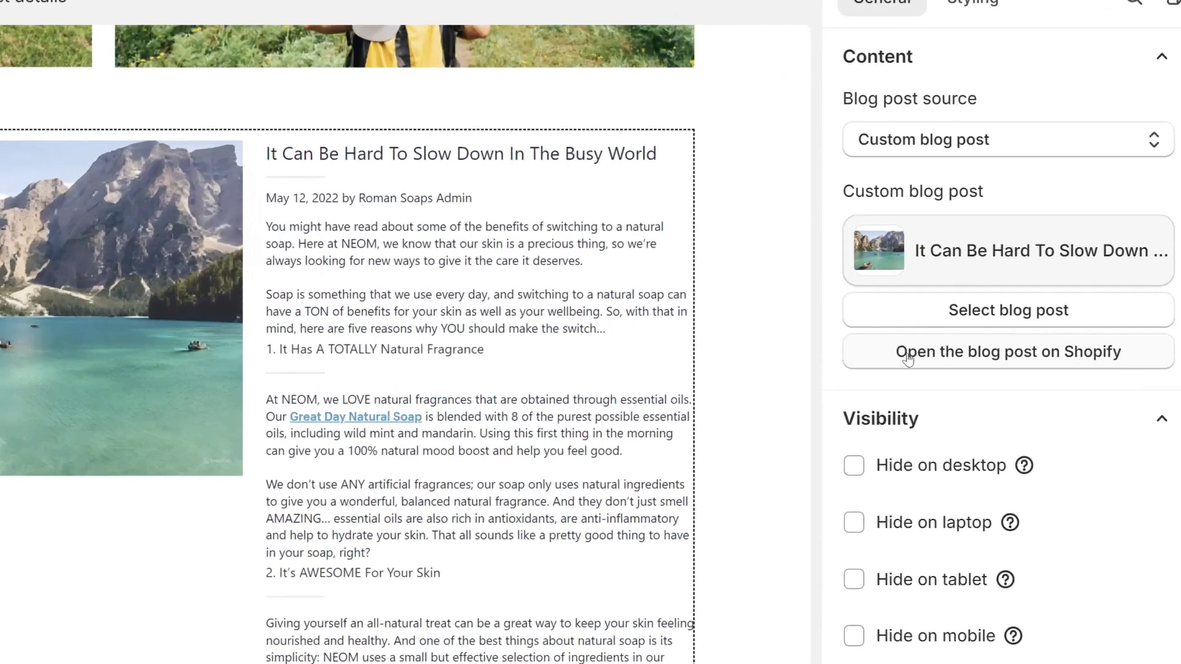
Open the linked blog post in Shopify admin
click(966, 347)
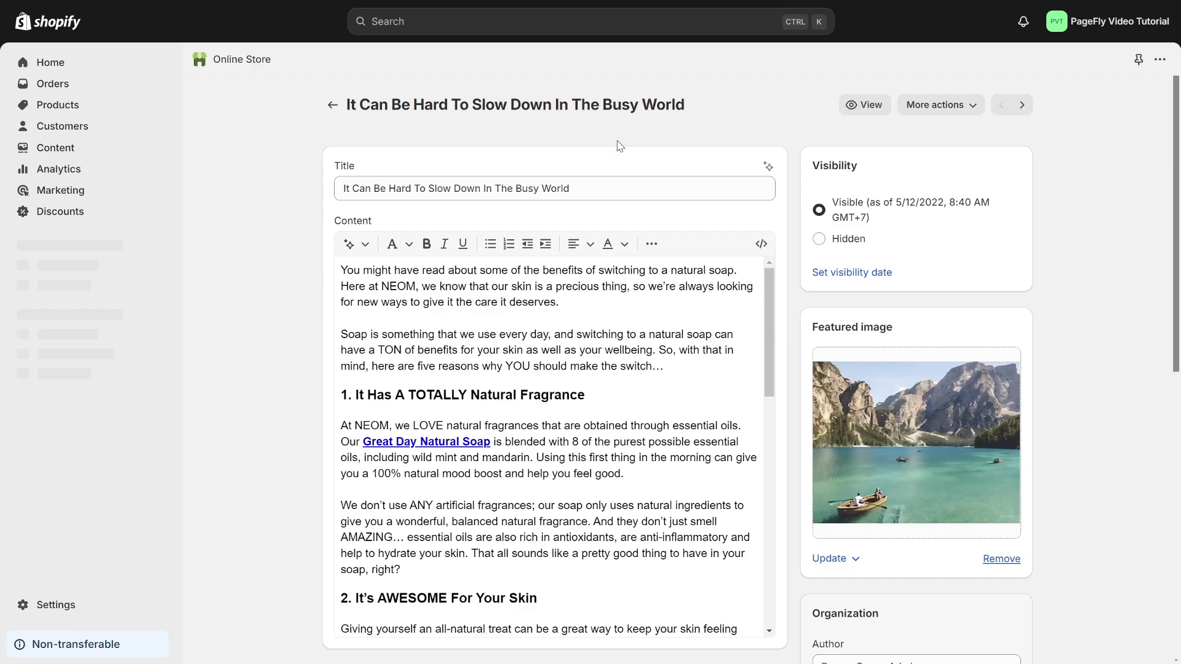
scroll(572, 370, down, 10)
scroll(572, 370, up, 5)
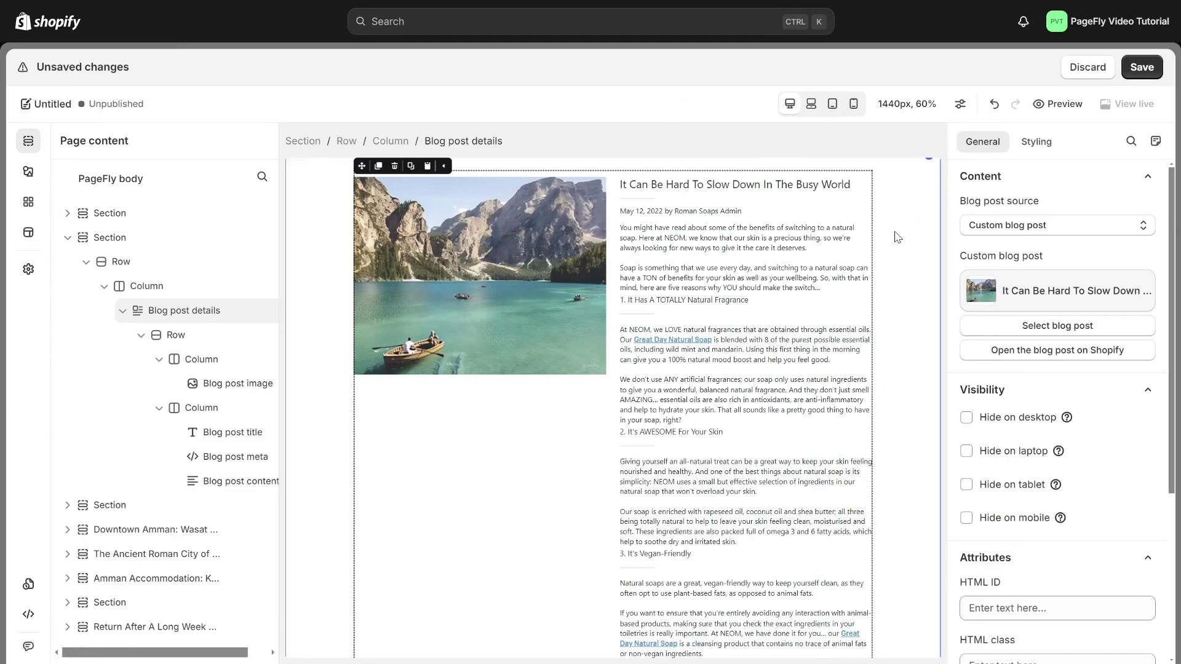
Set the row to 1 column per line and give the featured image a custom 777 px height
click(877, 252)
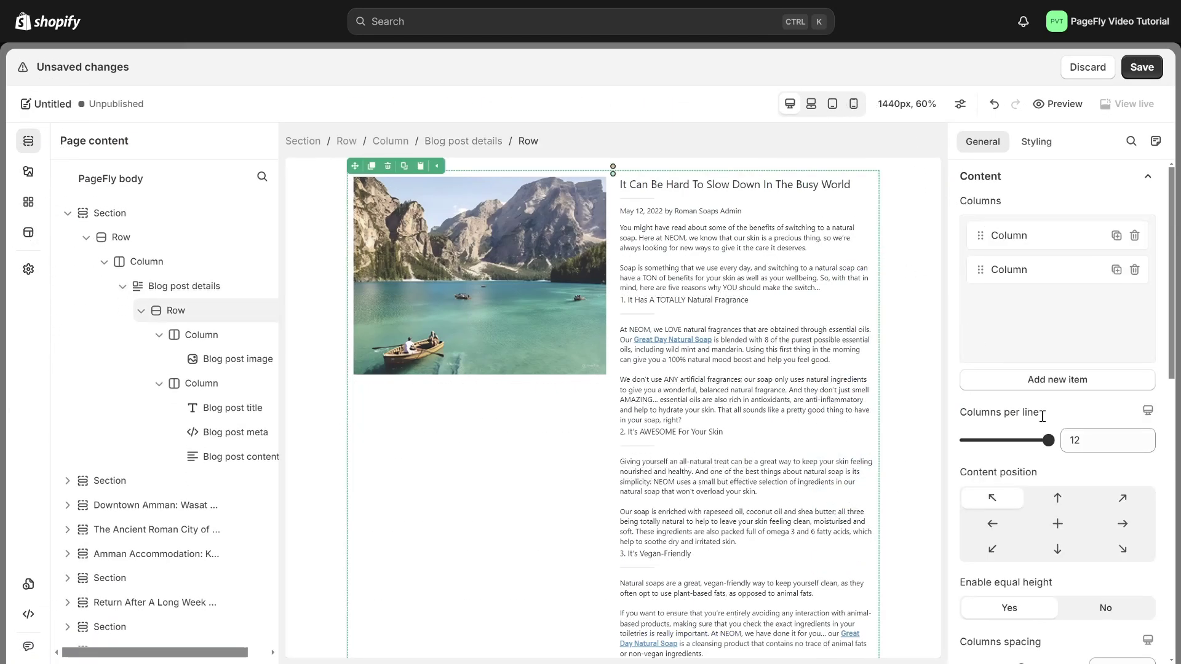
drag(1049, 440, 924, 441)
scroll(1058, 431, down, 5)
click(845, 463)
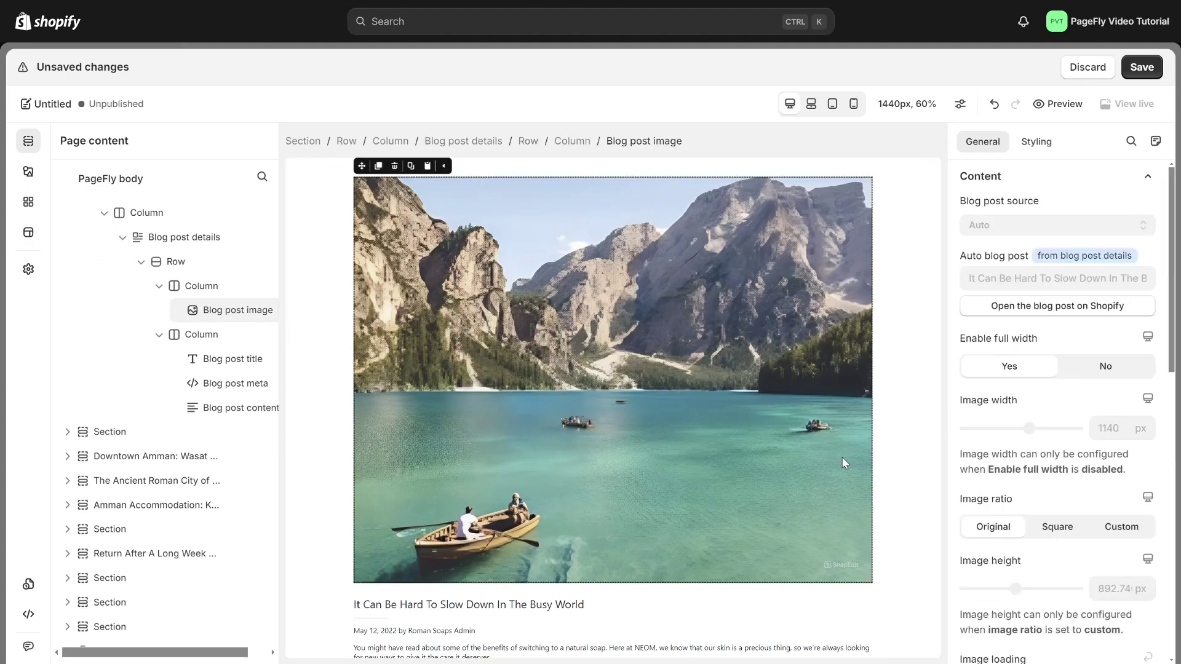
click(1121, 528)
scroll(1107, 492, down, 3)
drag(1016, 450, 1009, 450)
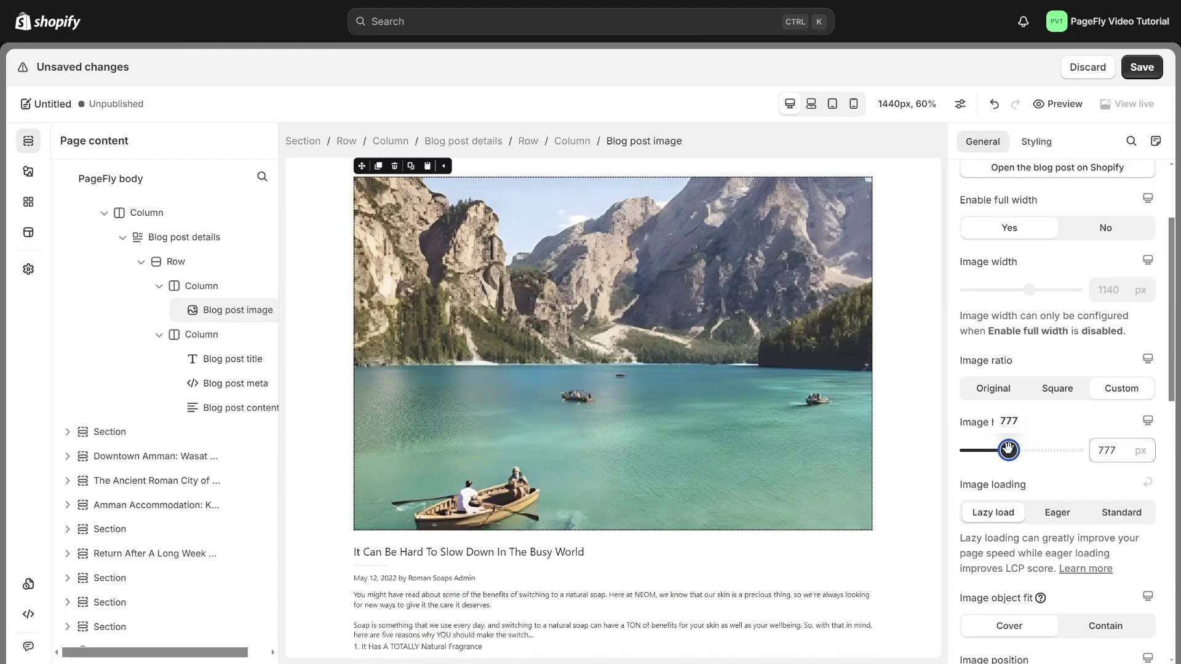
scroll(654, 449, down, 3)
Style the post title in Poppins with Semi Bold font weight
click(541, 352)
click(1036, 141)
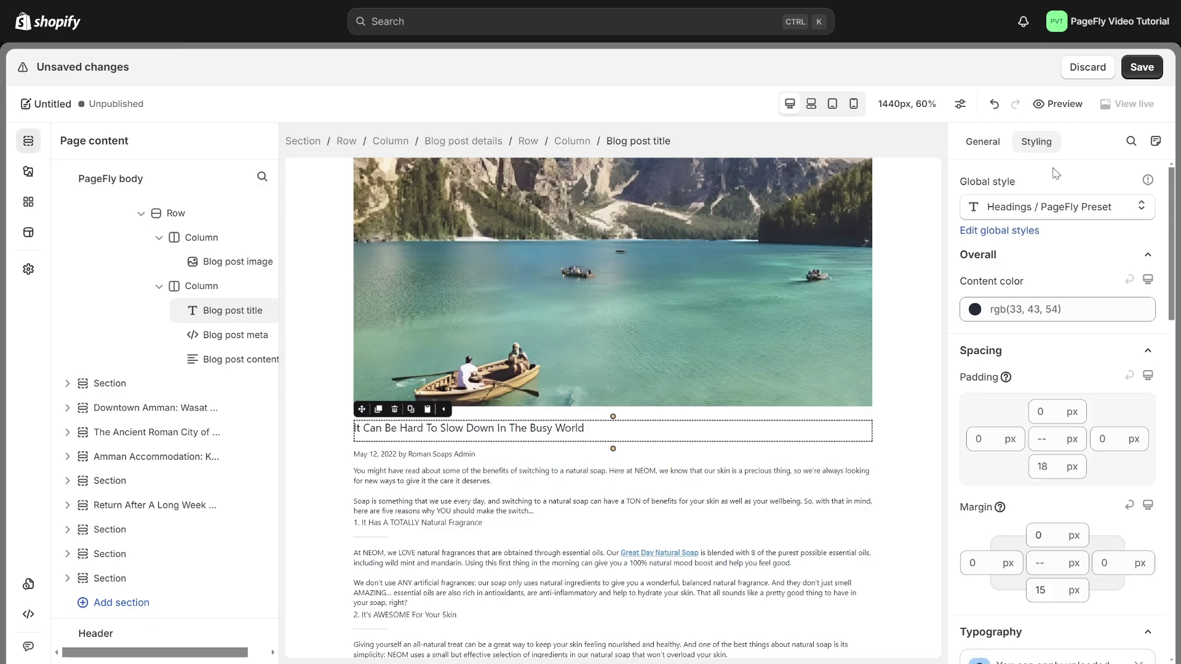
scroll(1026, 325, down, 6)
click(1025, 330)
click(1028, 431)
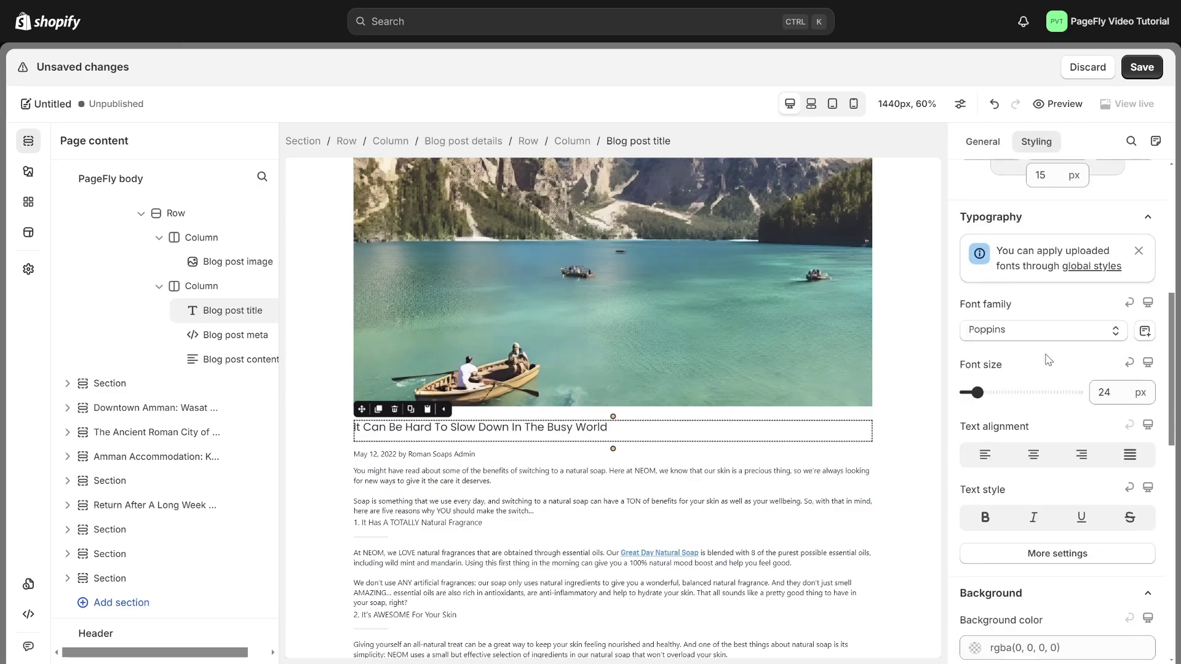
click(1064, 553)
click(1018, 332)
click(1064, 497)
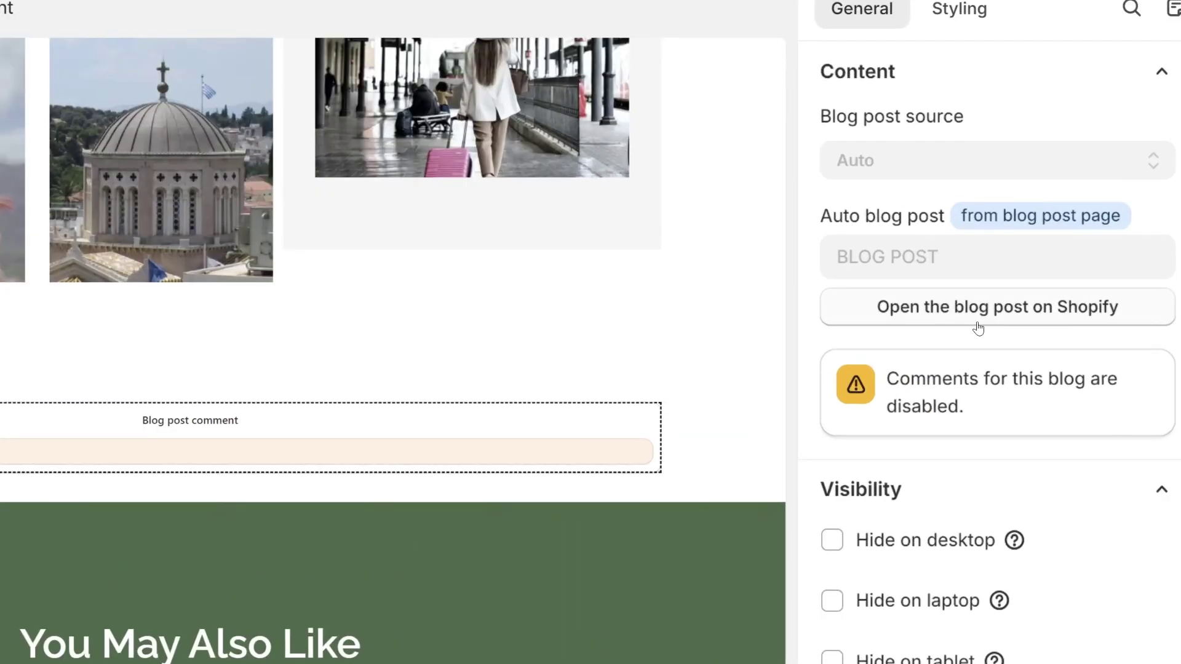
In the blog's settings, choose 'Comments are allowed, and are automatically published' and save
click(979, 328)
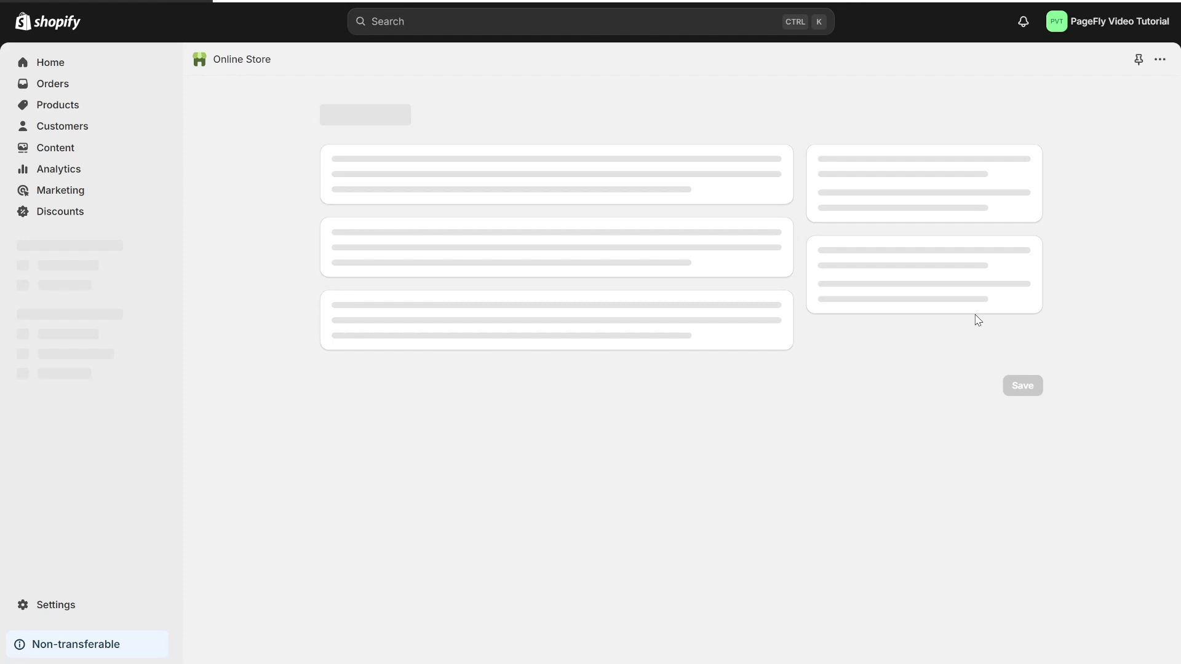
scroll(604, 447, down, 3)
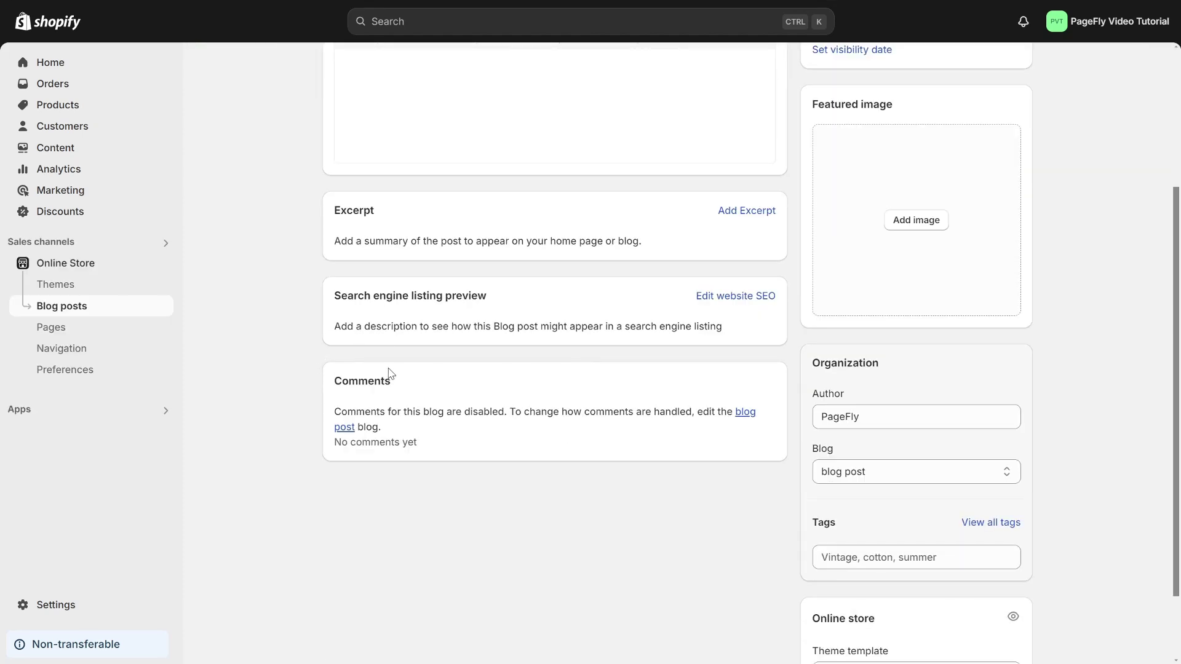
click(744, 412)
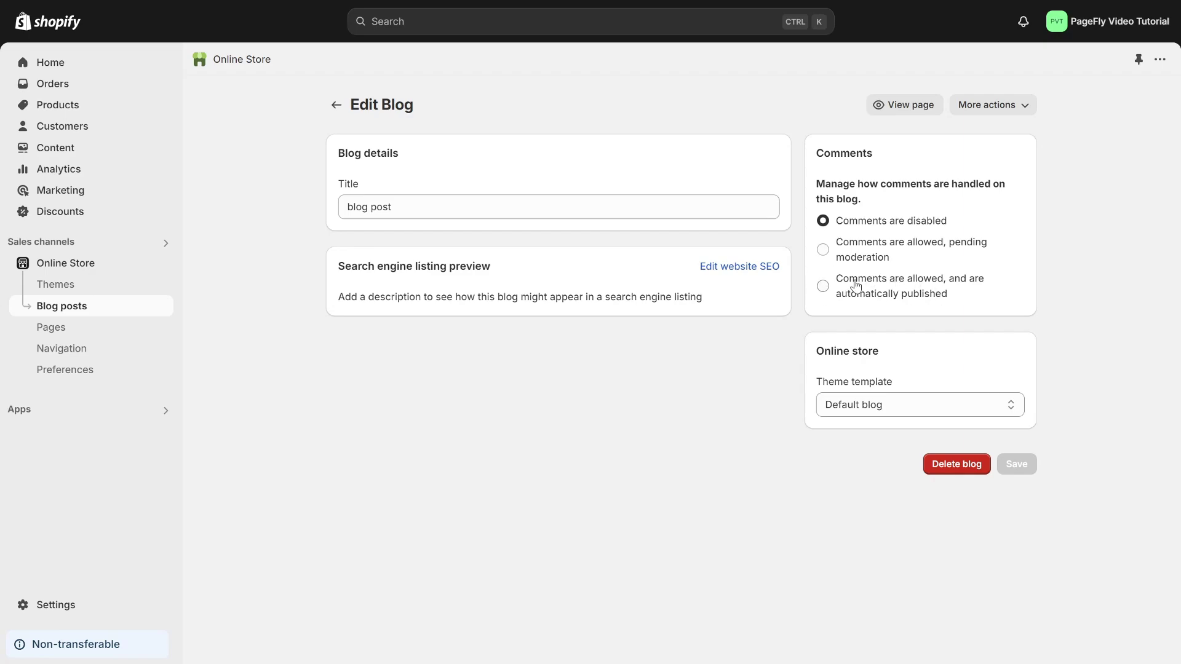
click(820, 300)
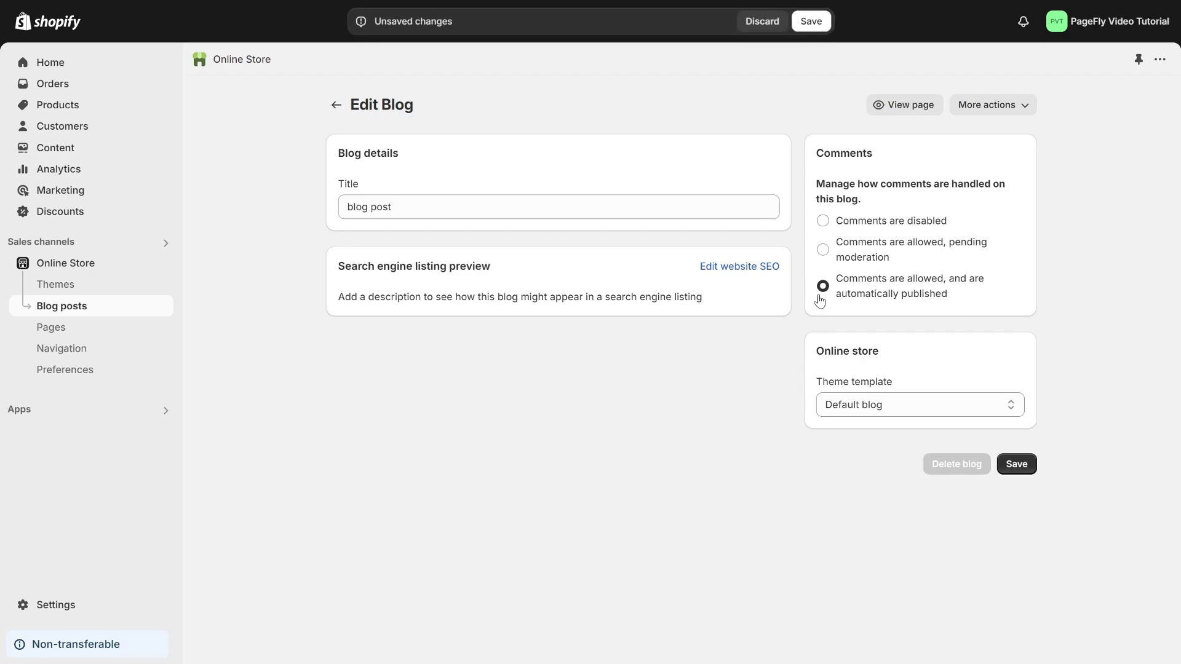
click(1022, 465)
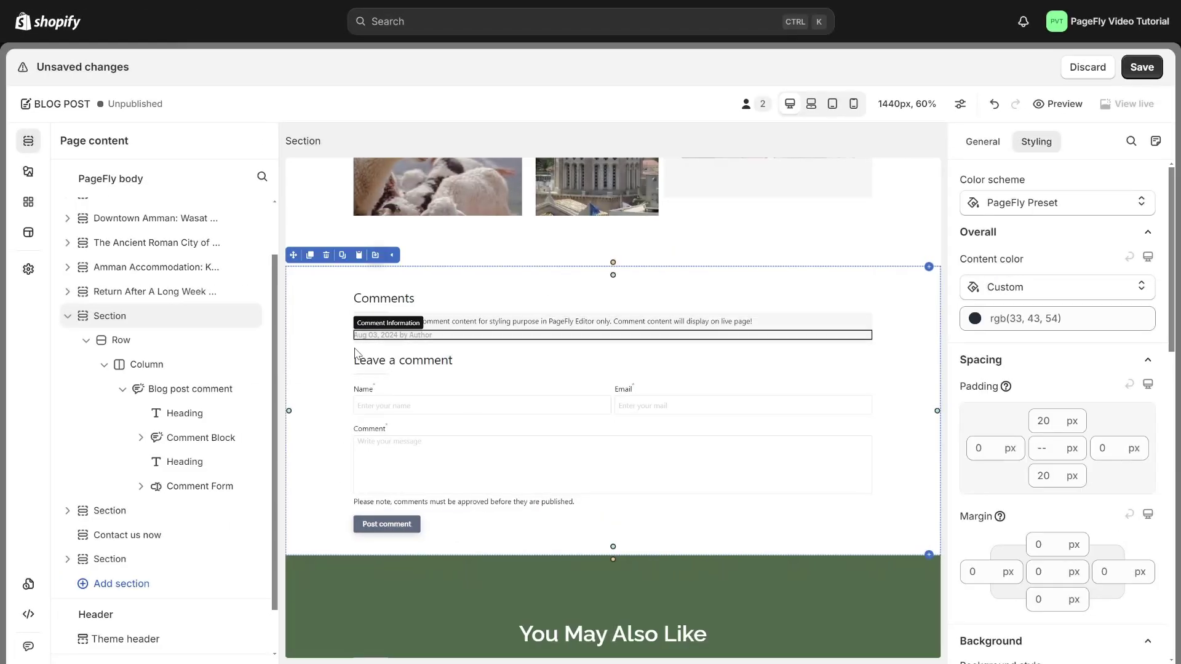
Style the Comments heading in Poppins with Semi Bold font weight
click(499, 298)
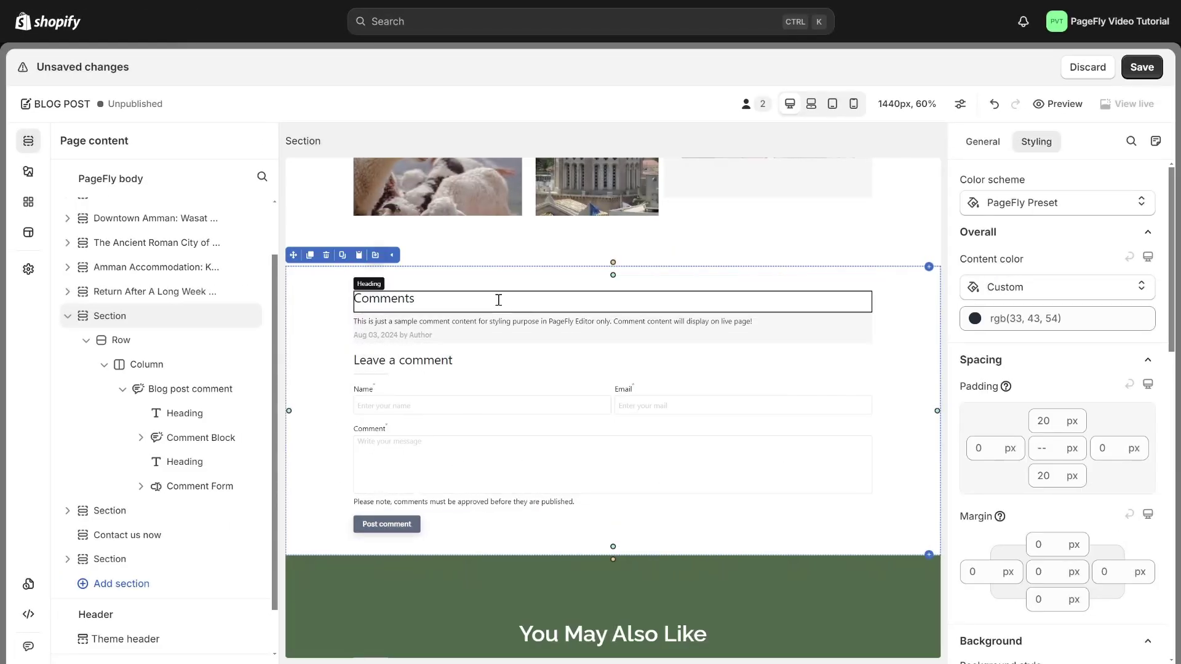
click(1046, 379)
click(996, 323)
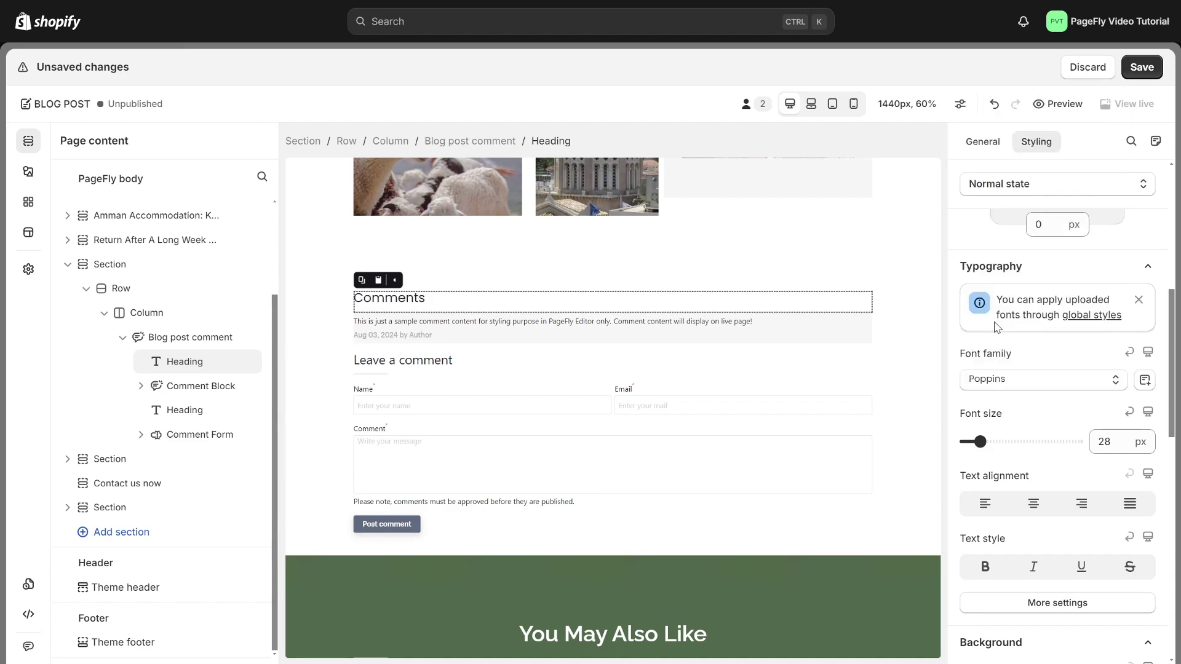
click(1059, 603)
click(1057, 380)
click(1053, 547)
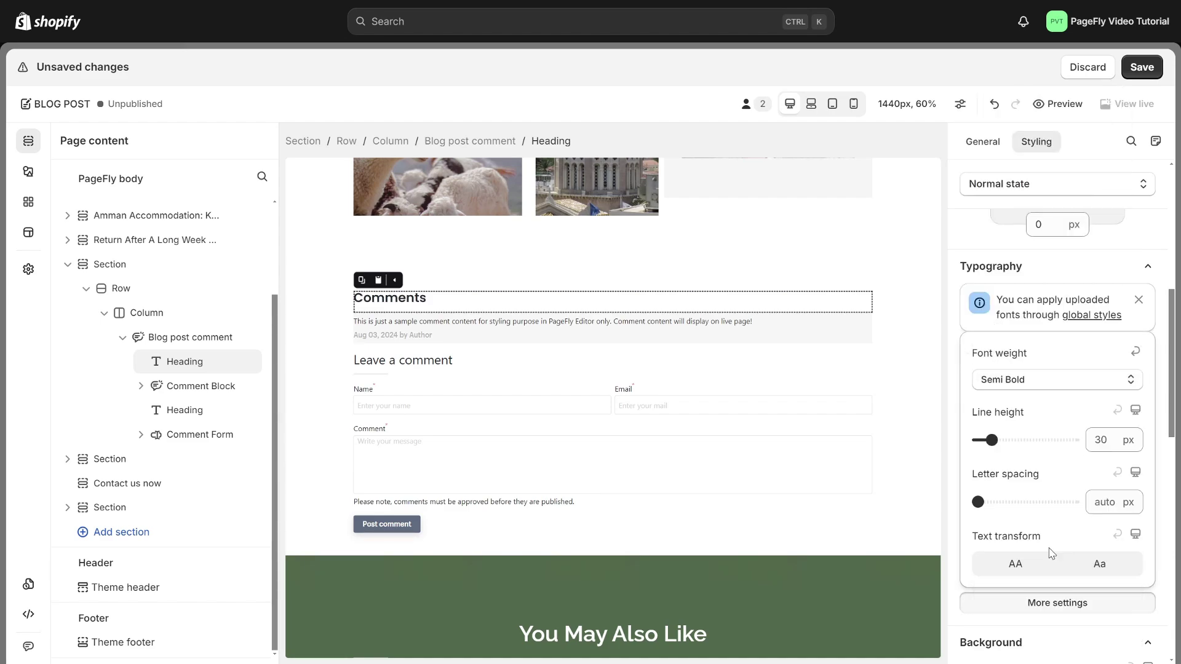
Copy the Comments heading's style and paste it onto the Leave a comment heading
key(ctrl+alt+c)
click(467, 361)
key(ctrl+alt+v)
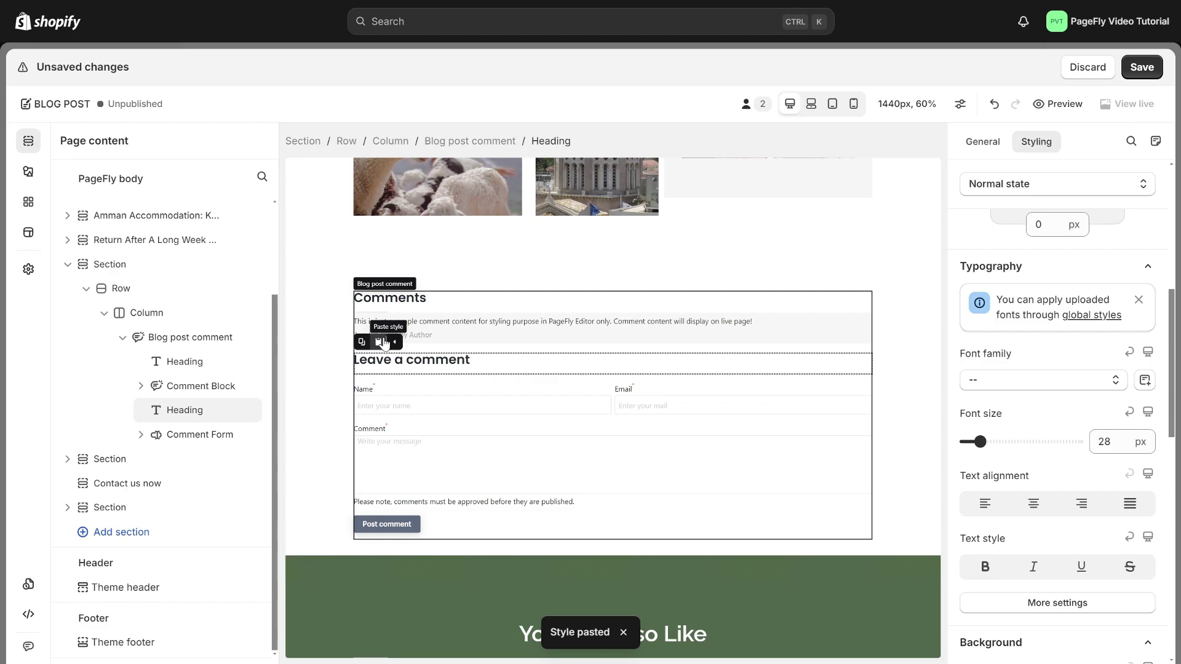
click(409, 525)
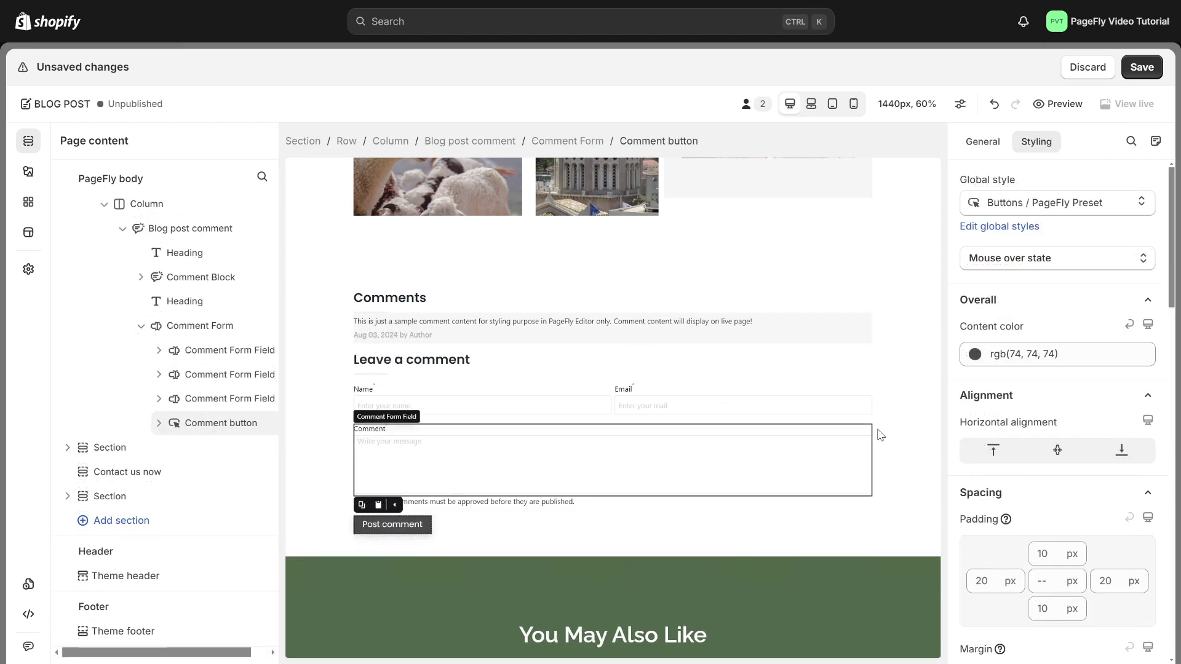
click(907, 425)
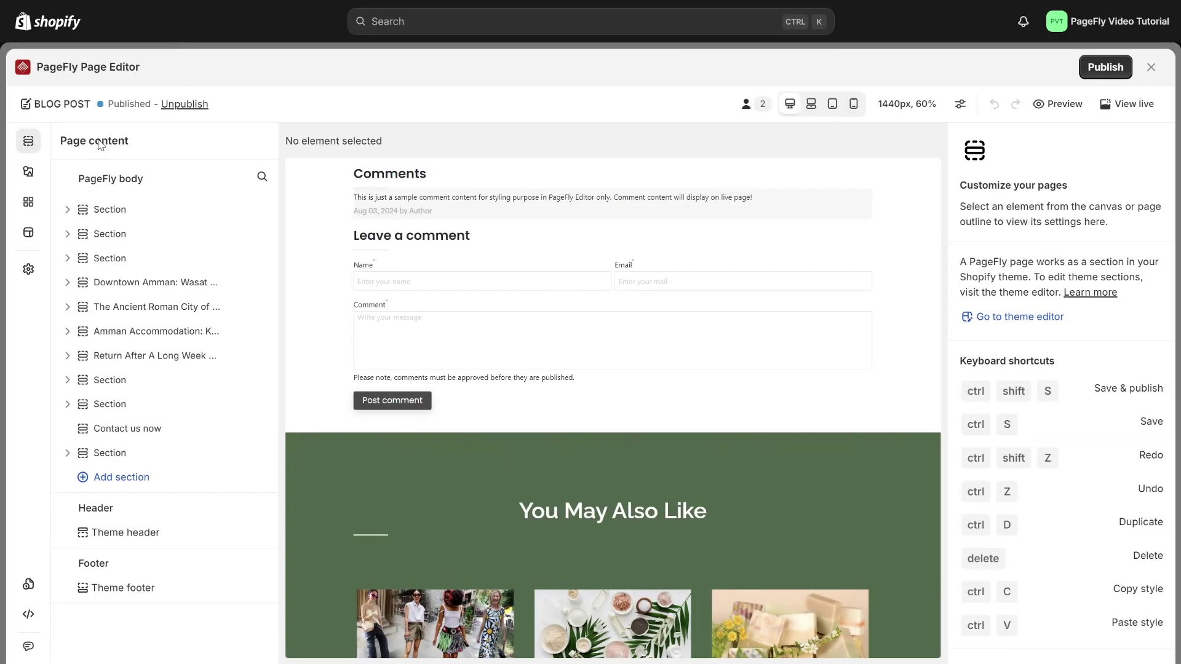
Place a Blog post tags element below the comment form
click(27, 171)
click(203, 211)
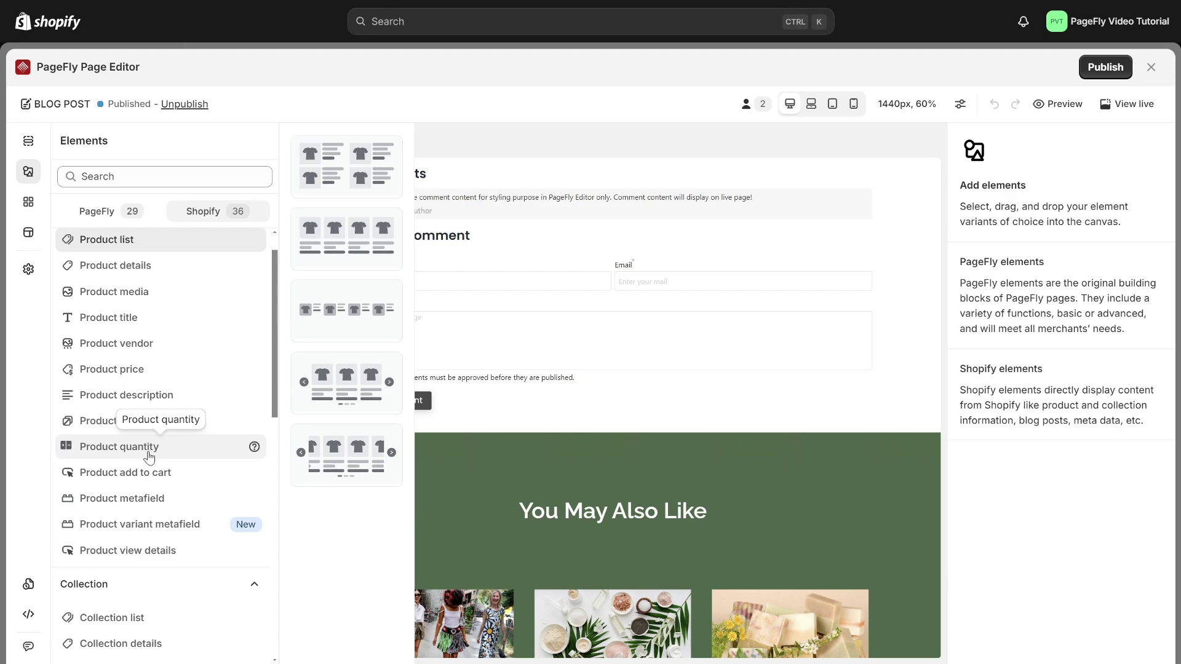
scroll(148, 458, down, 10)
click(151, 517)
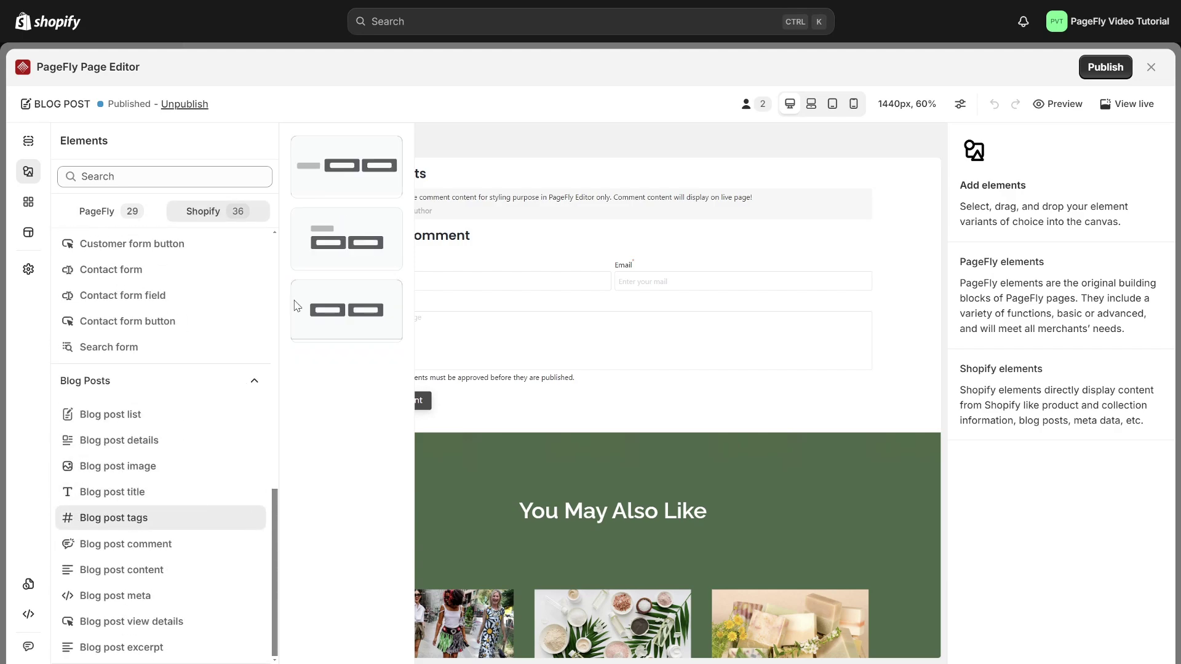
drag(301, 166, 484, 438)
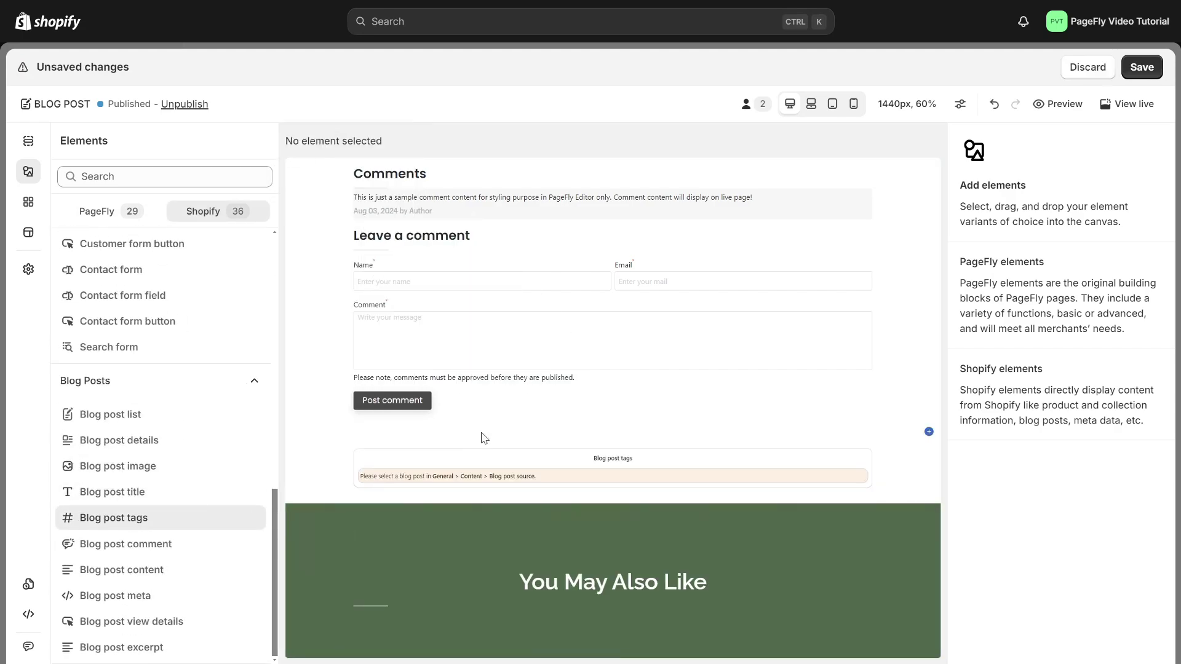
Source the tags from the custom post 'It Can Be Hard To Slow Down In The Busy World'
click(1009, 225)
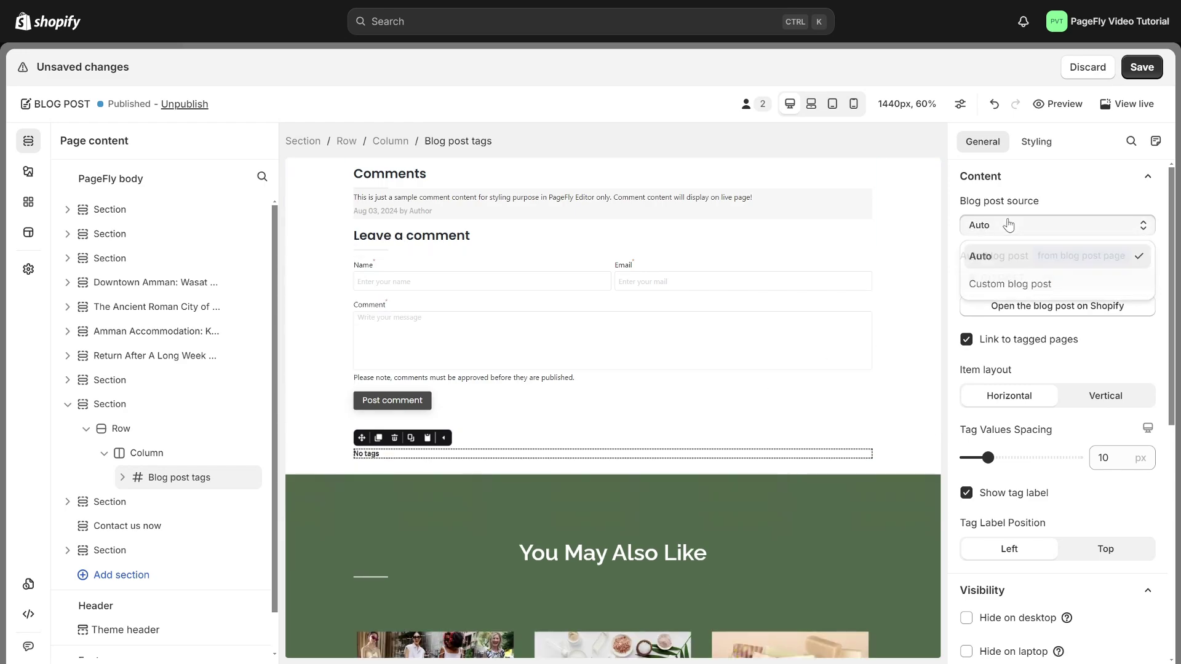
click(1019, 284)
click(1019, 283)
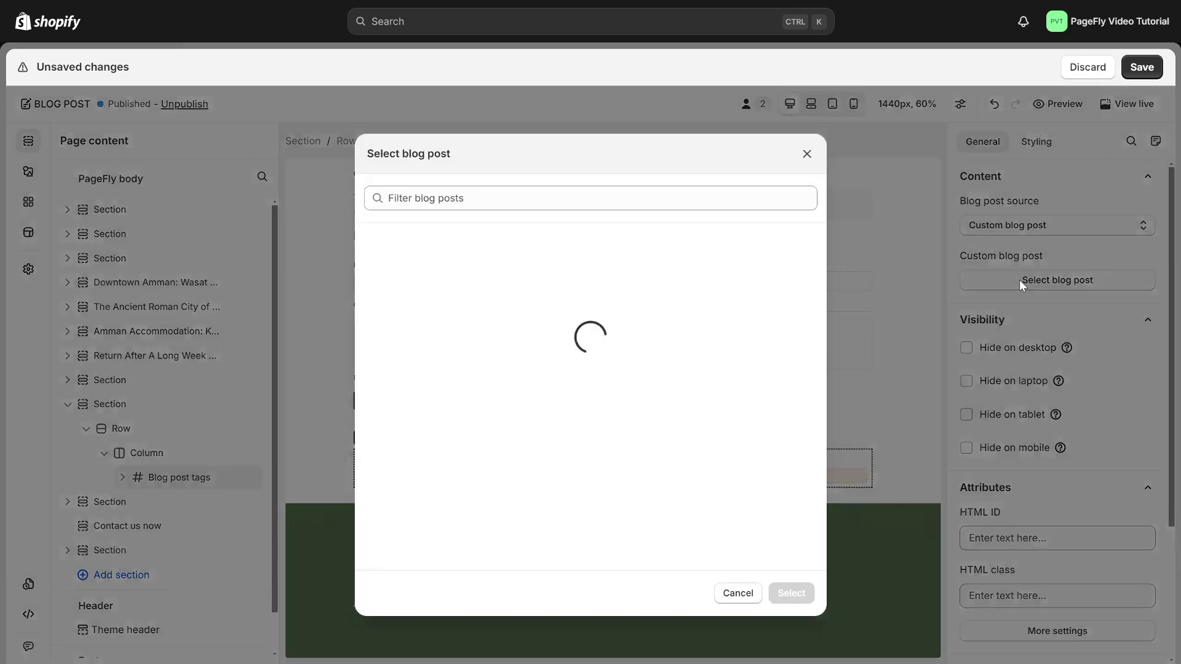
scroll(644, 352, down, 5)
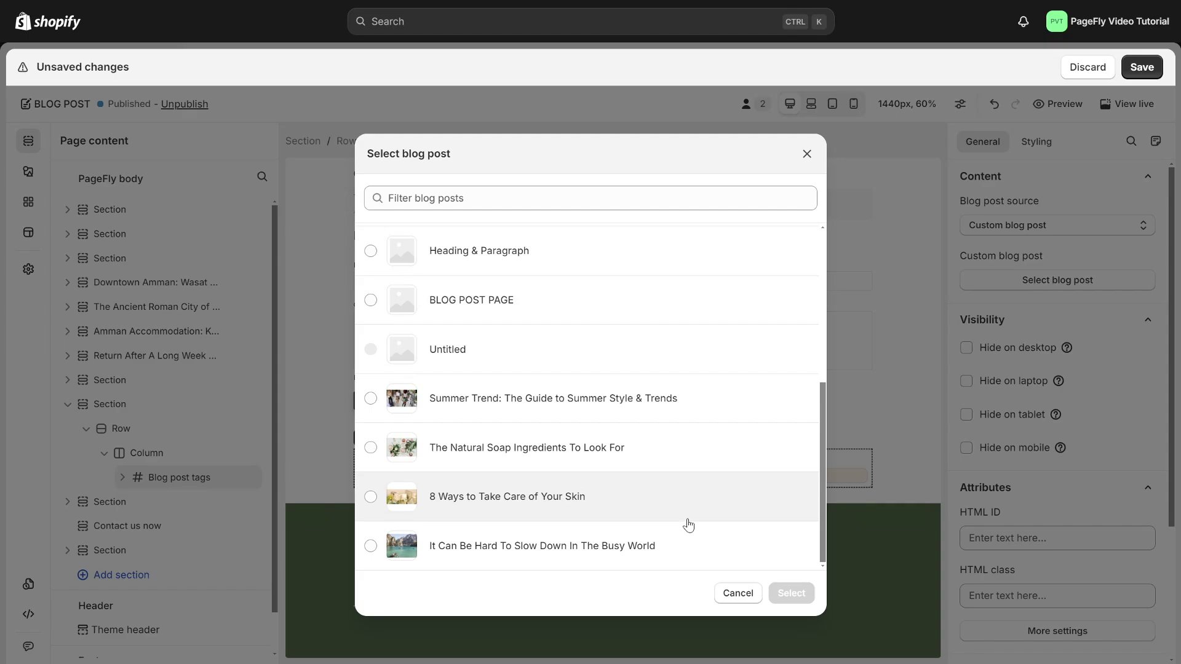
click(683, 546)
click(791, 593)
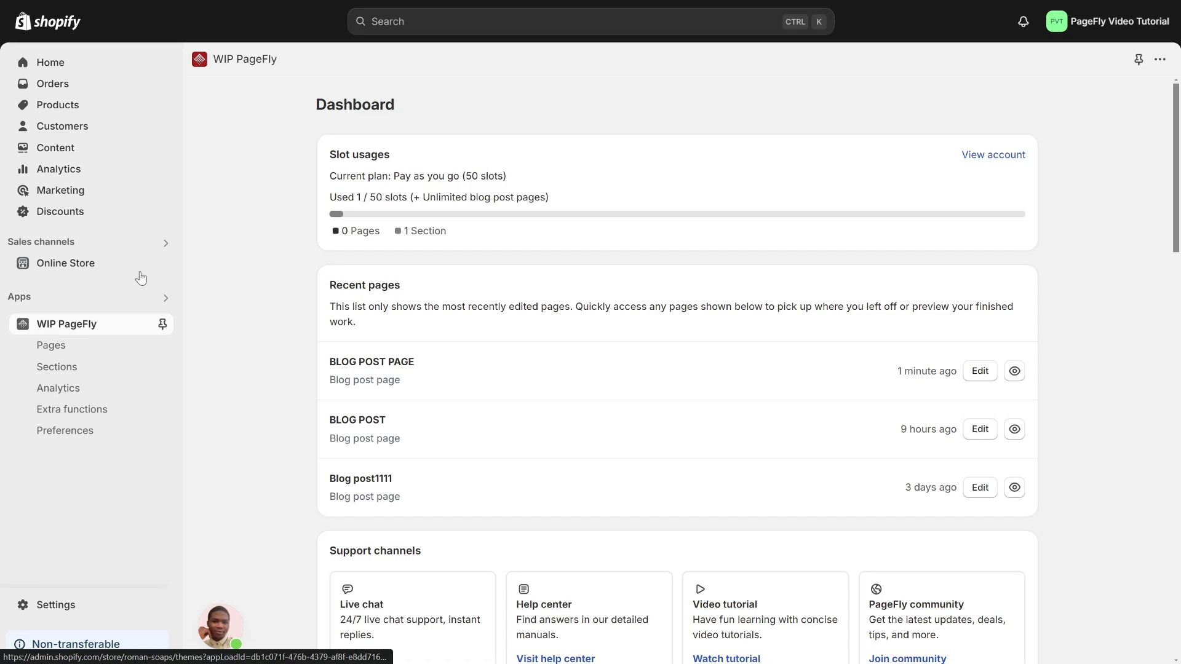
Add a BLOG POST item linking to the pasted blog post page URL to the Main menu and save
click(69, 269)
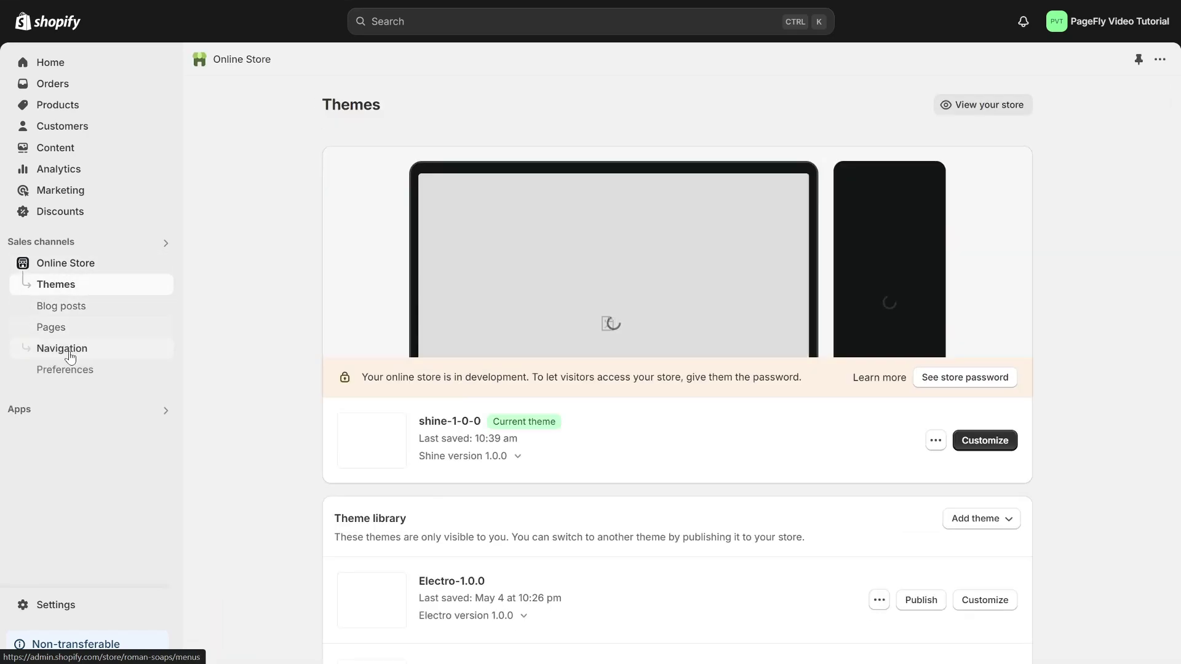
click(64, 355)
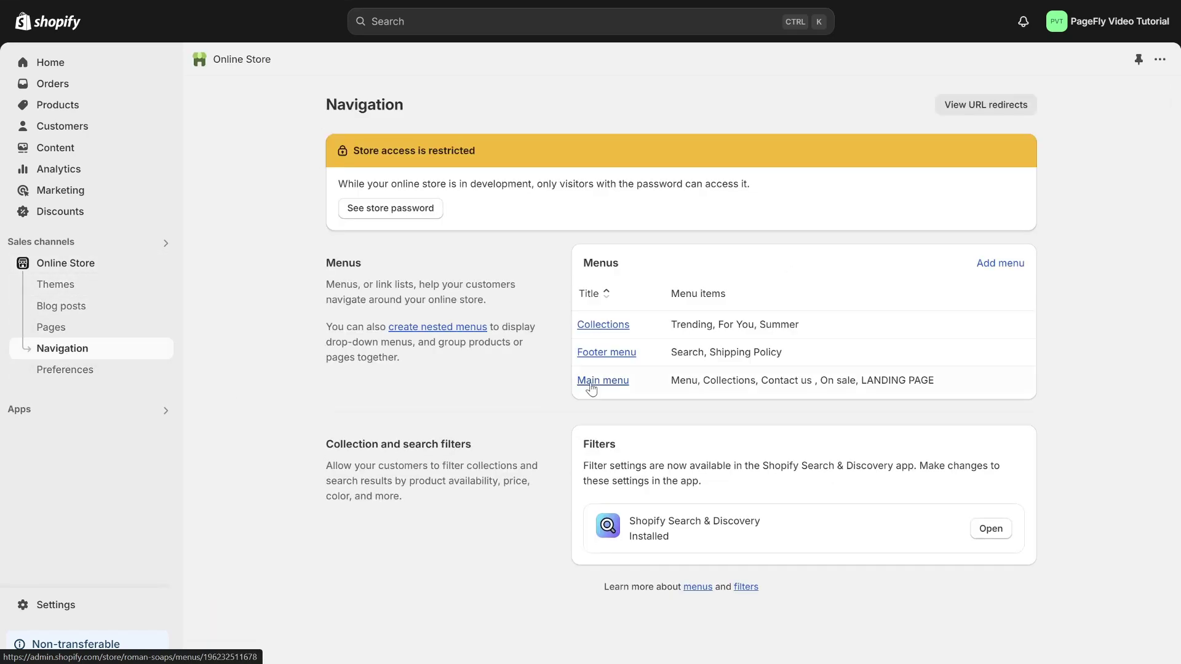
click(594, 387)
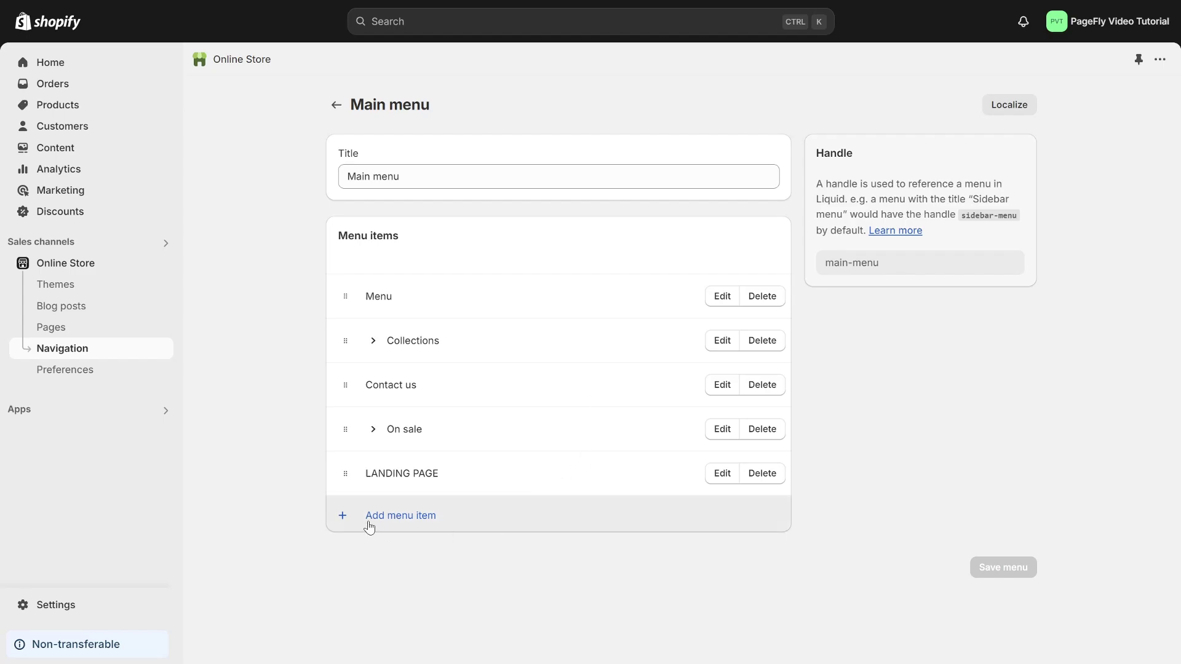
click(388, 523)
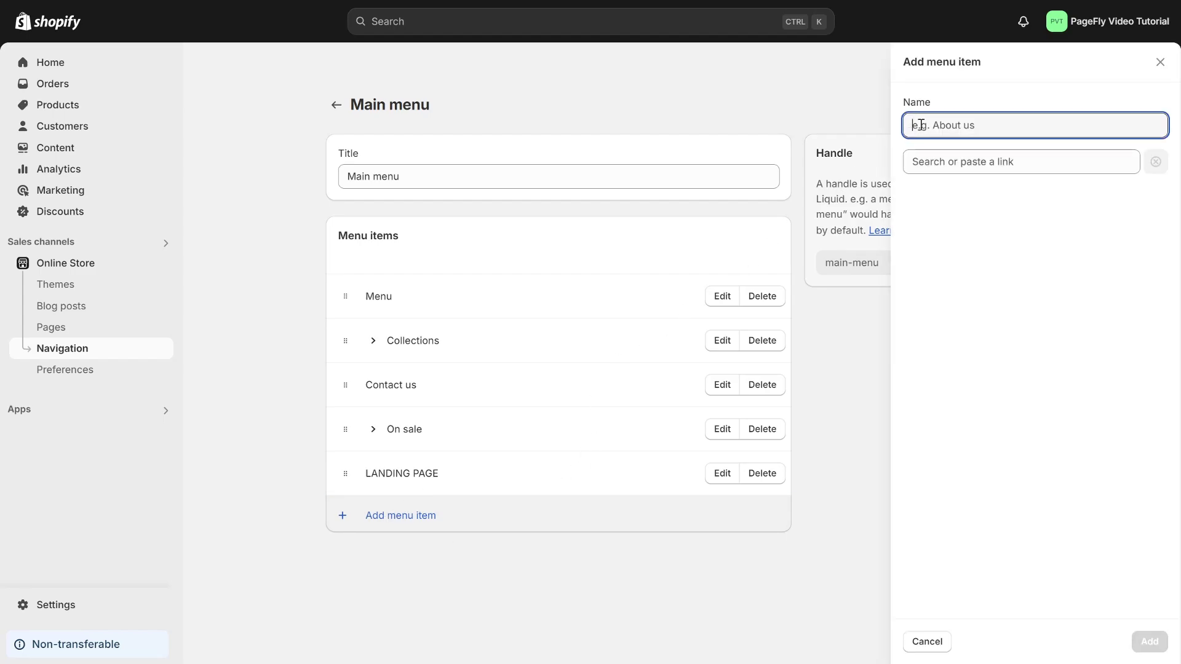
text(BLOG POST)
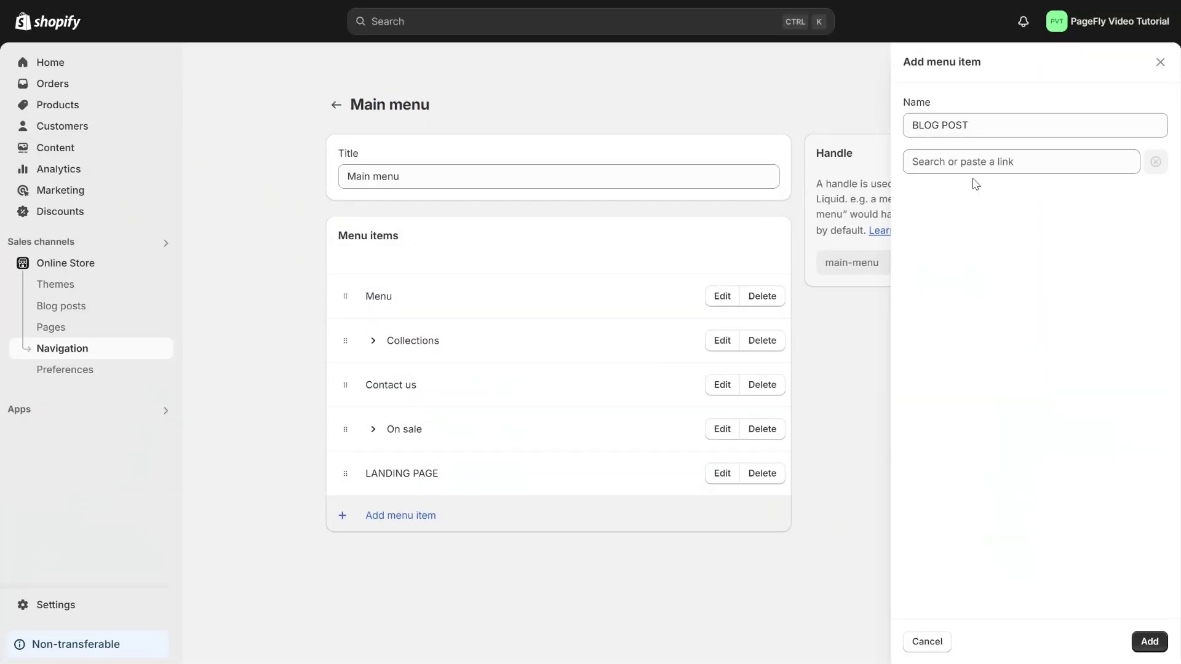
click(955, 165)
key(ctrl+v)
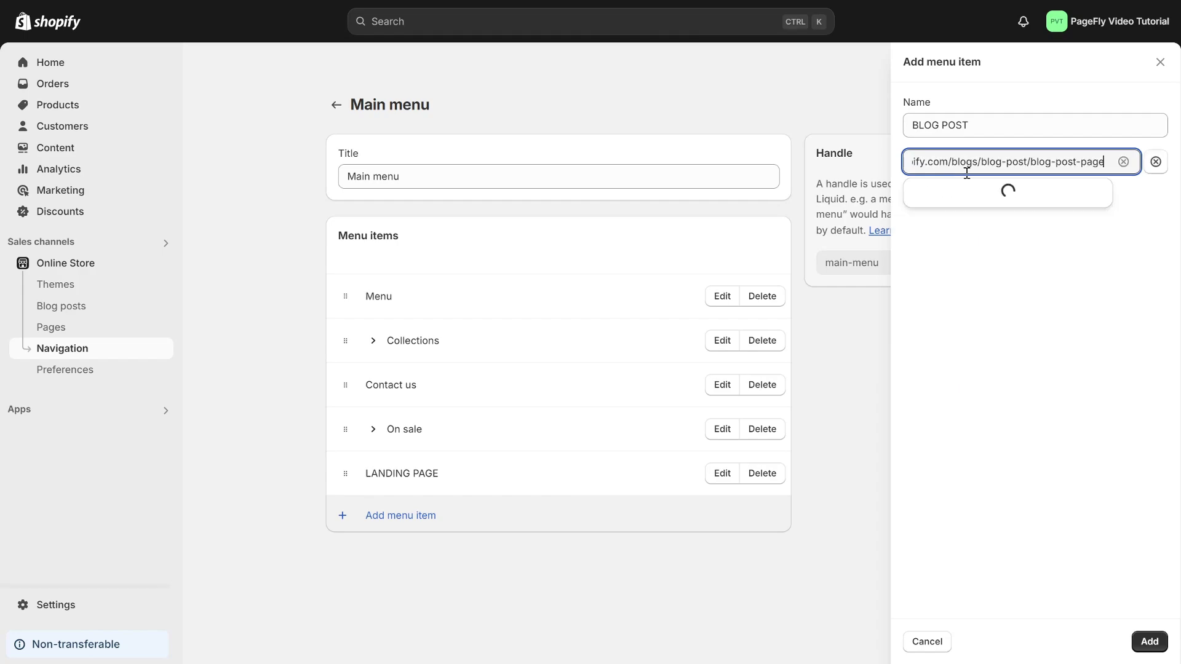
click(1008, 192)
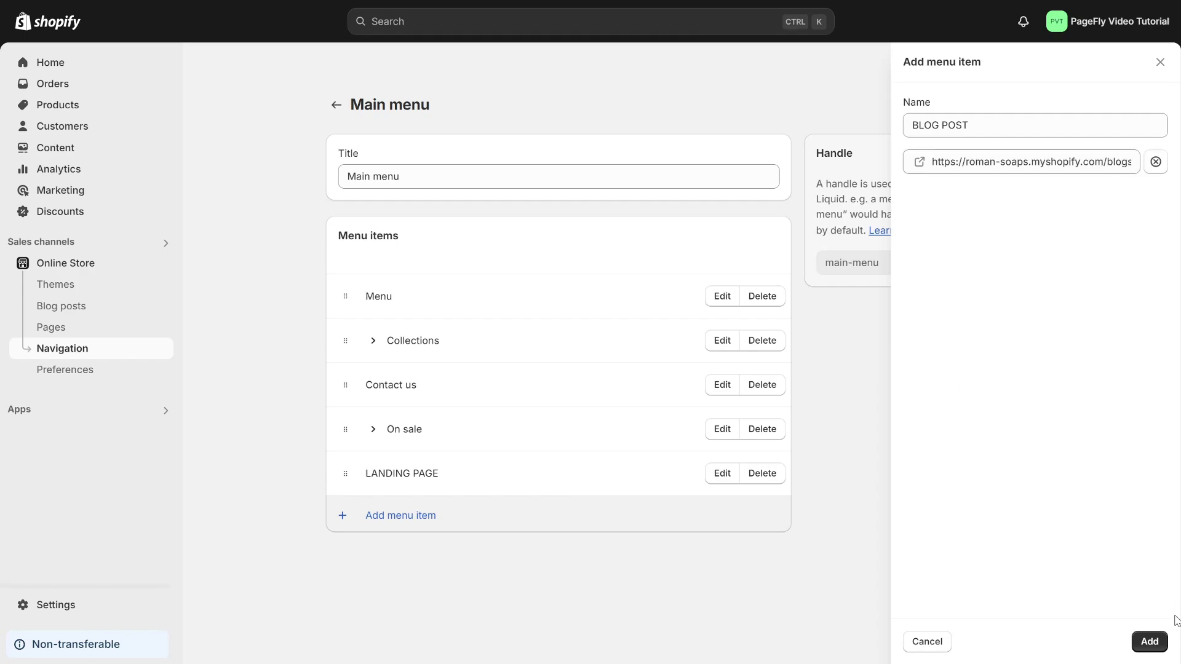
click(1146, 640)
click(987, 606)
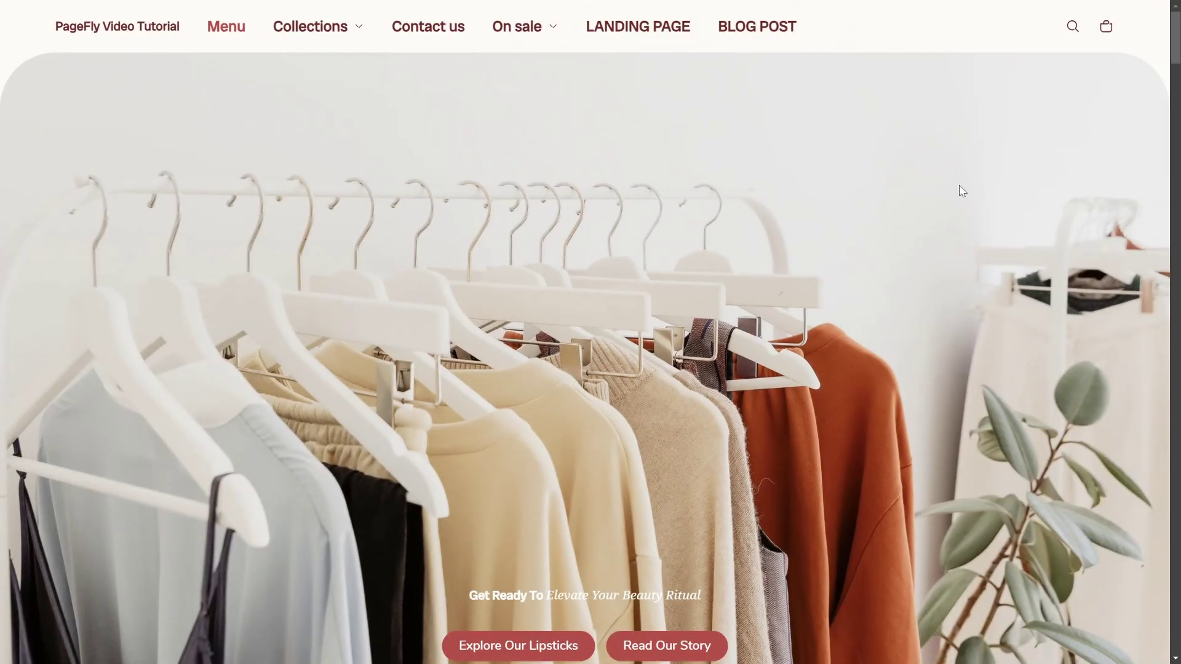
Go to the storefront's BLOG POST page from the header menu and scroll down to the comment form
click(737, 23)
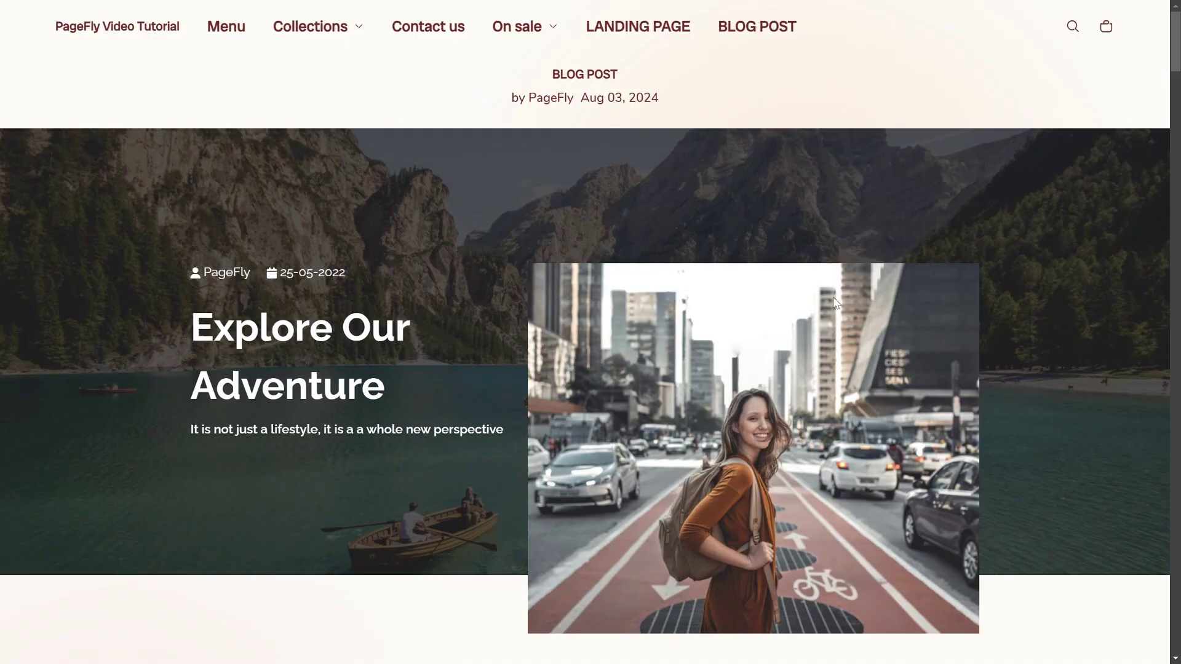
scroll(741, 366, down, 10)
scroll(743, 369, down, 20)
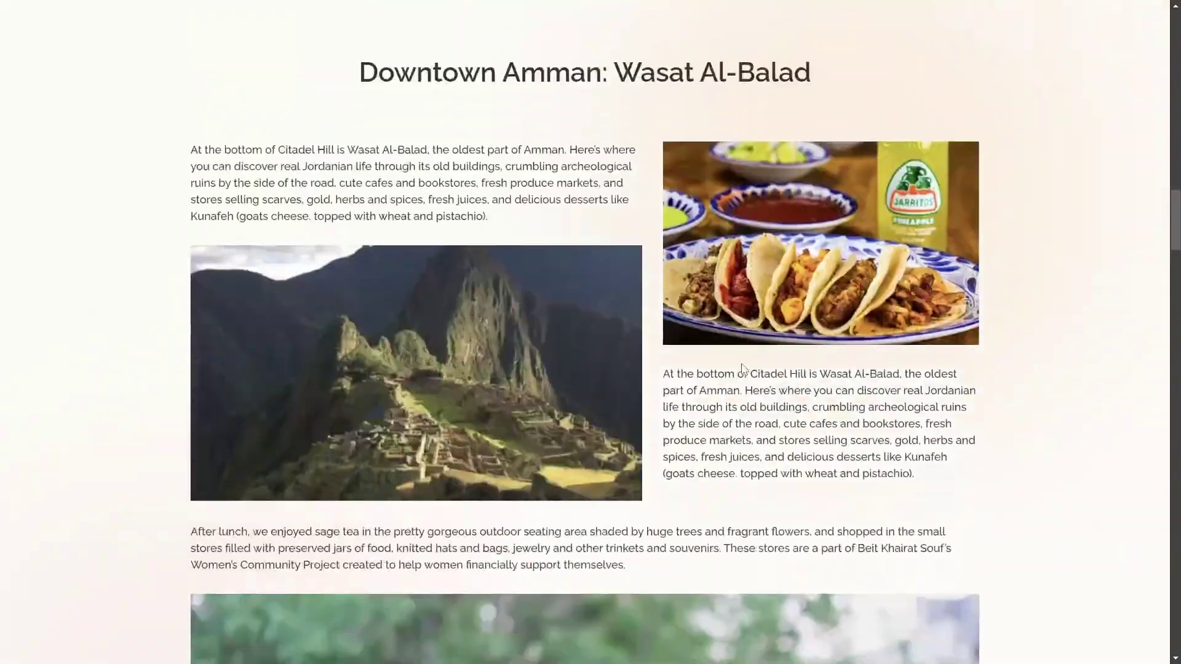
scroll(742, 368, down, 20)
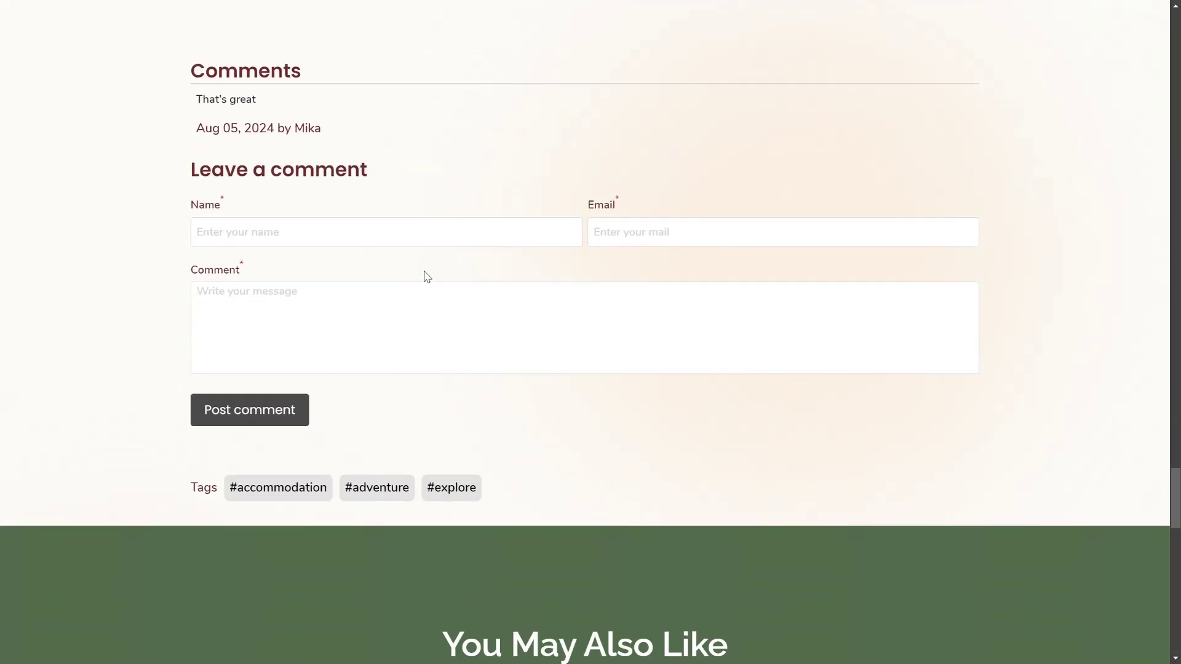
Enter the commenter's name and e-mail, then post the comment 'Awesome!'
click(356, 232)
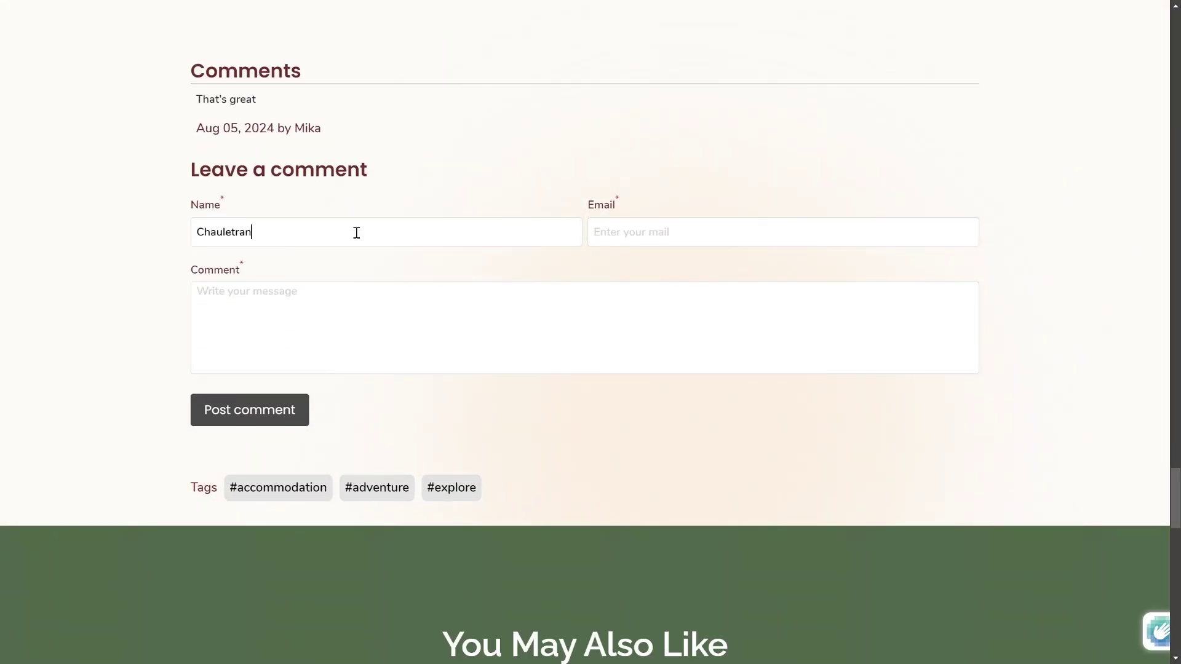
key(Tab)
key(Tab)
text(A)
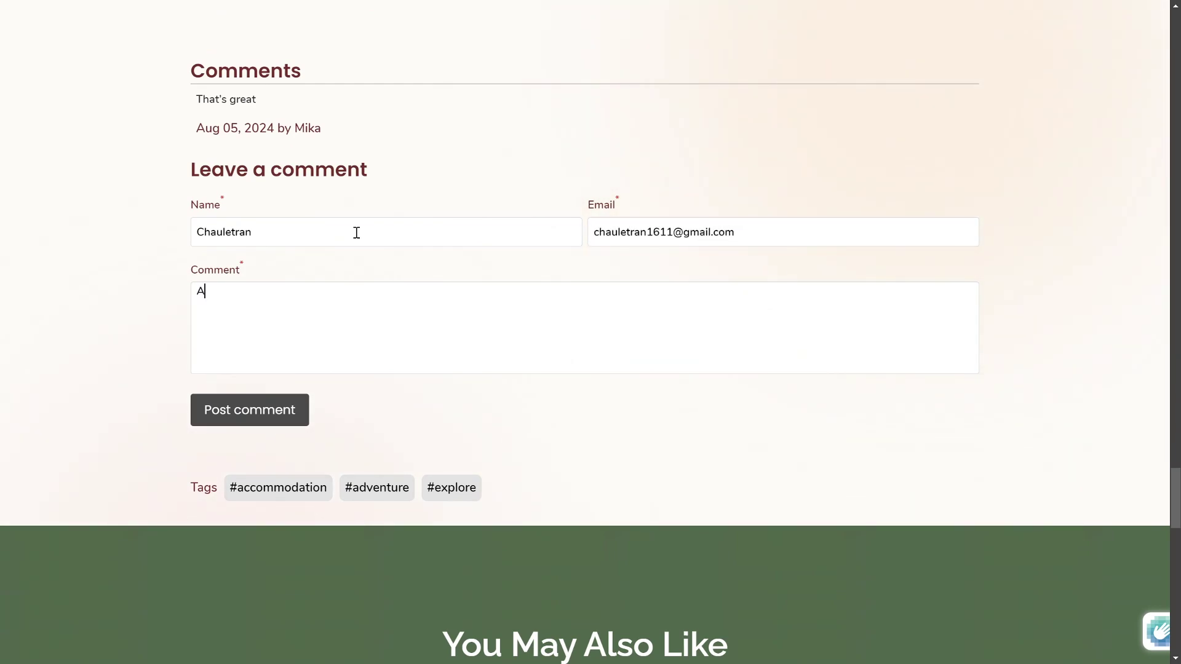
text(wesome!)
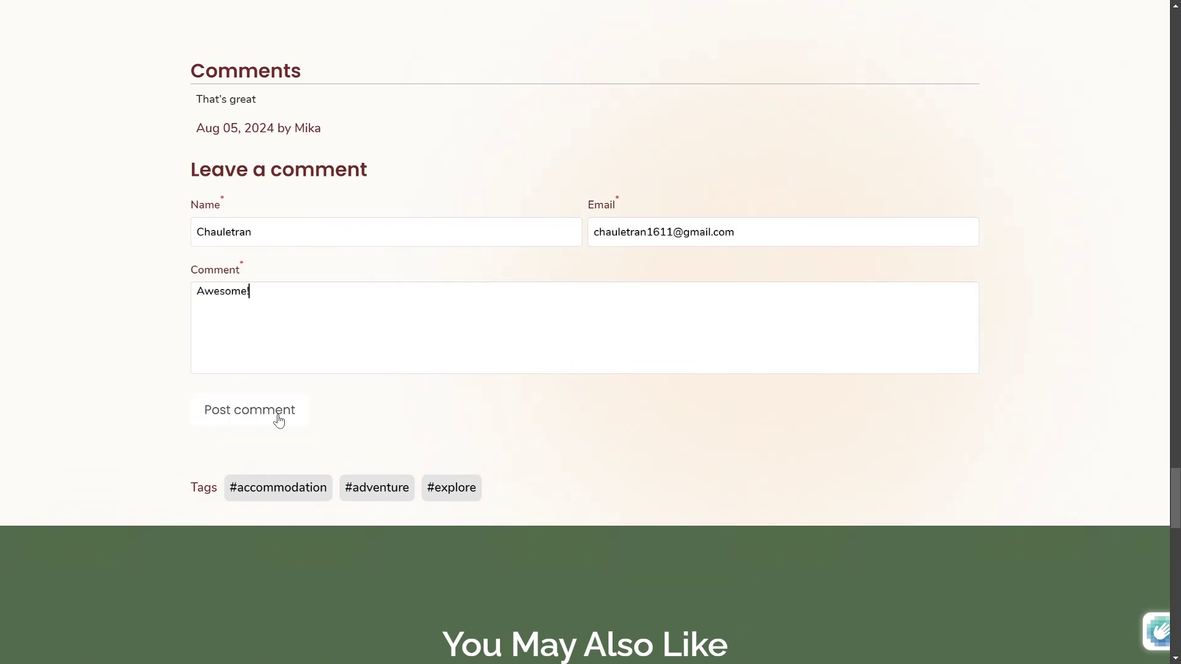
click(277, 414)
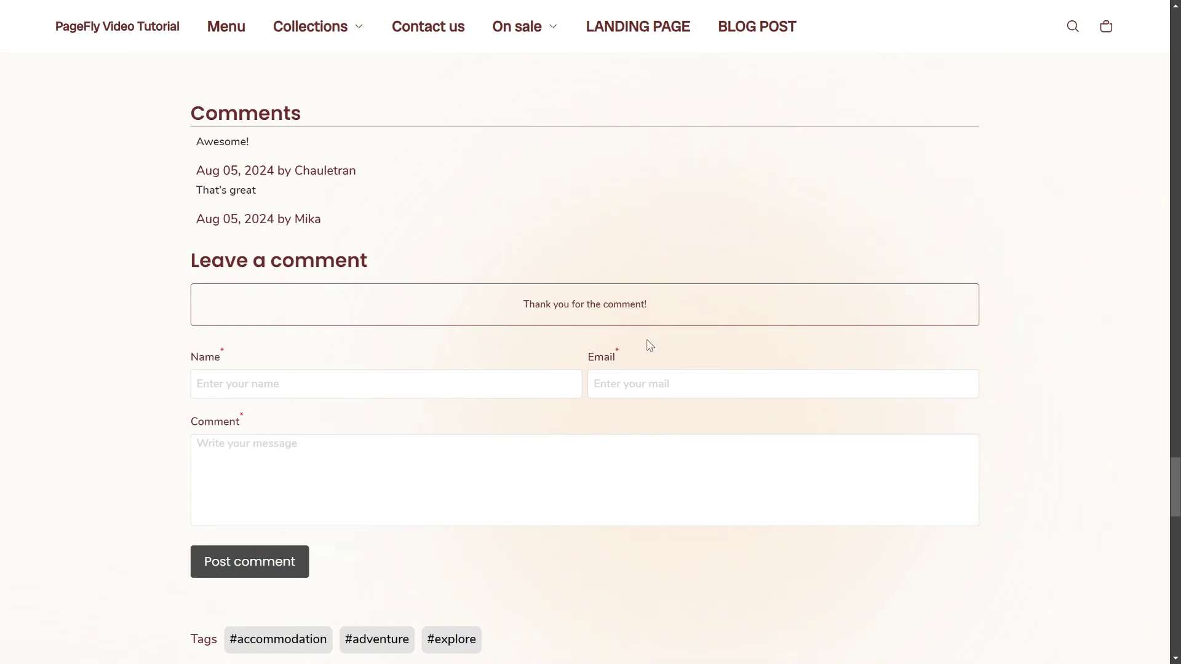